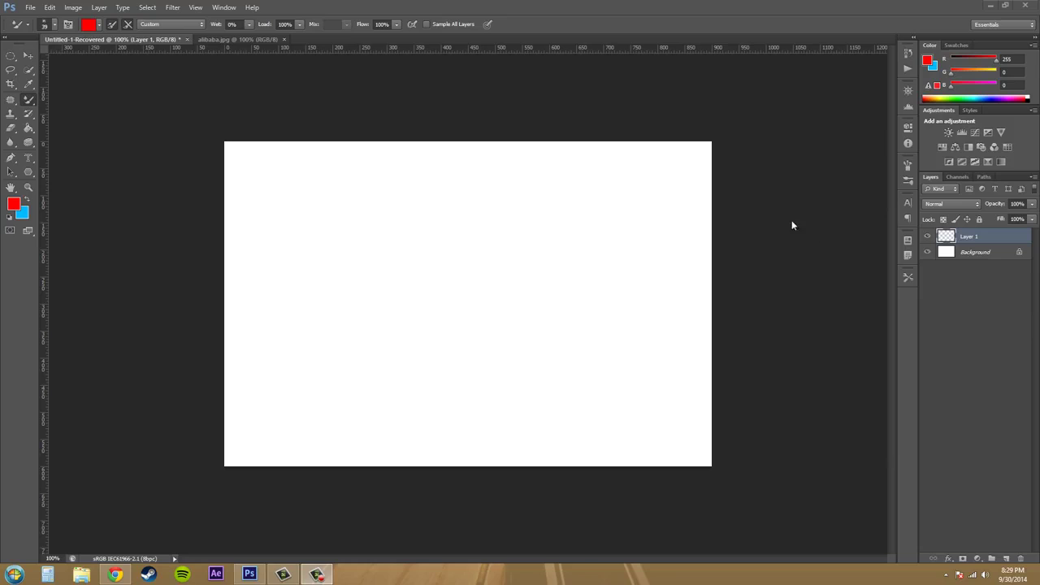
# Activate the Mixer Brush Tool and make the Background layer active
pyautogui.click(30, 102)
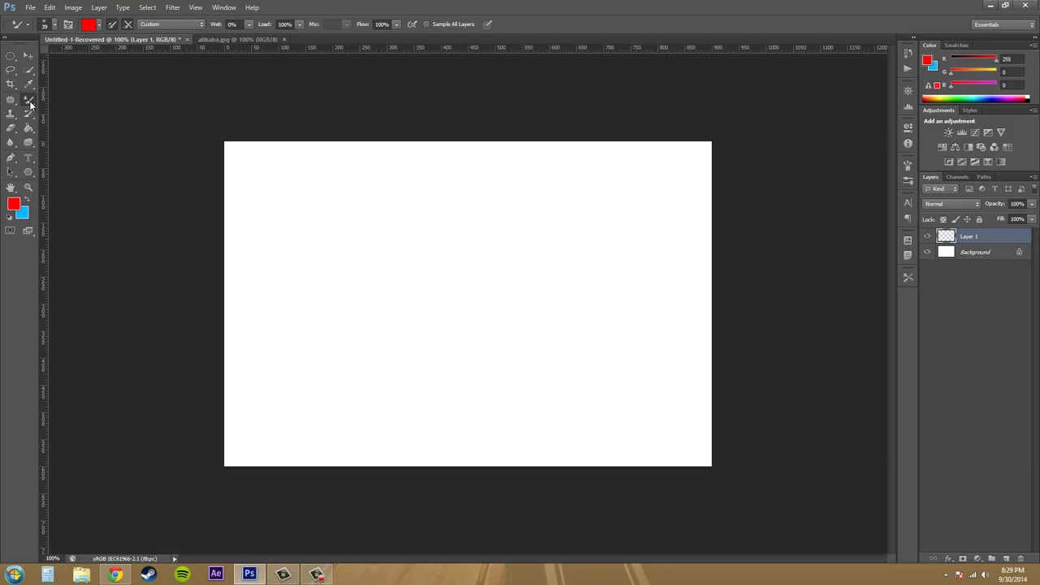
pyautogui.rightClick(30, 102)
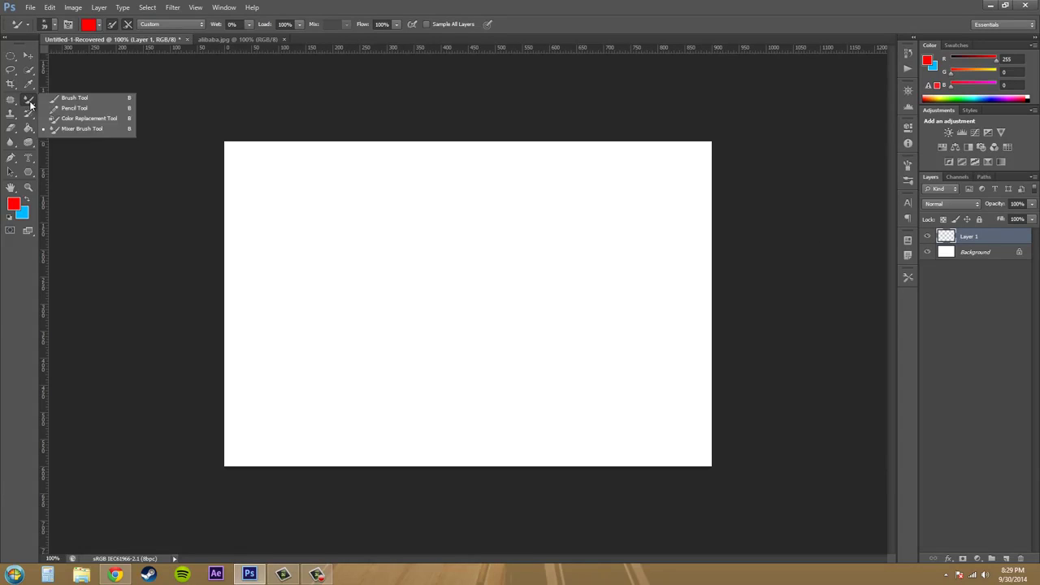
pyautogui.click(84, 128)
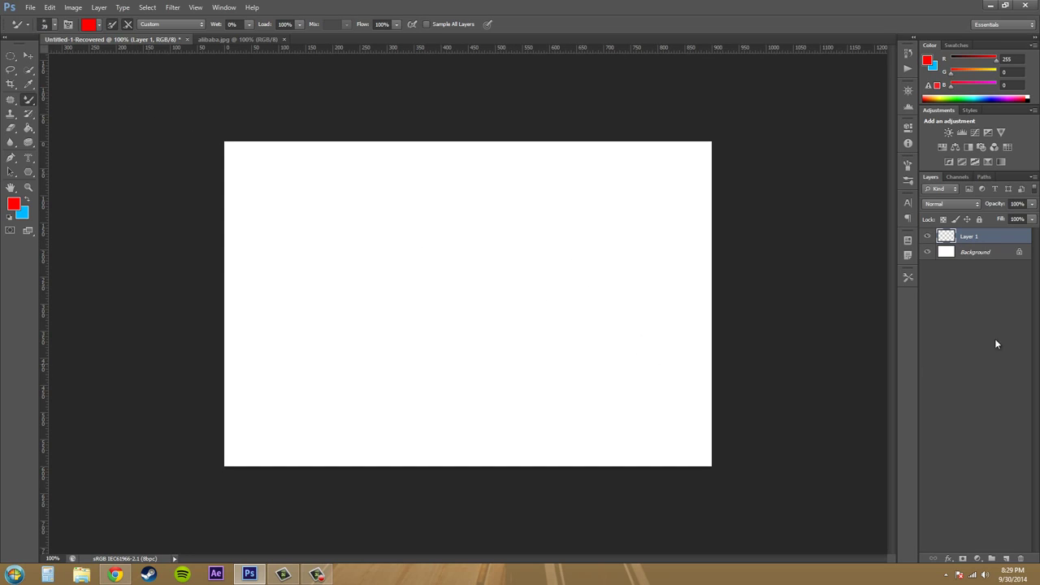
pyautogui.click(969, 253)
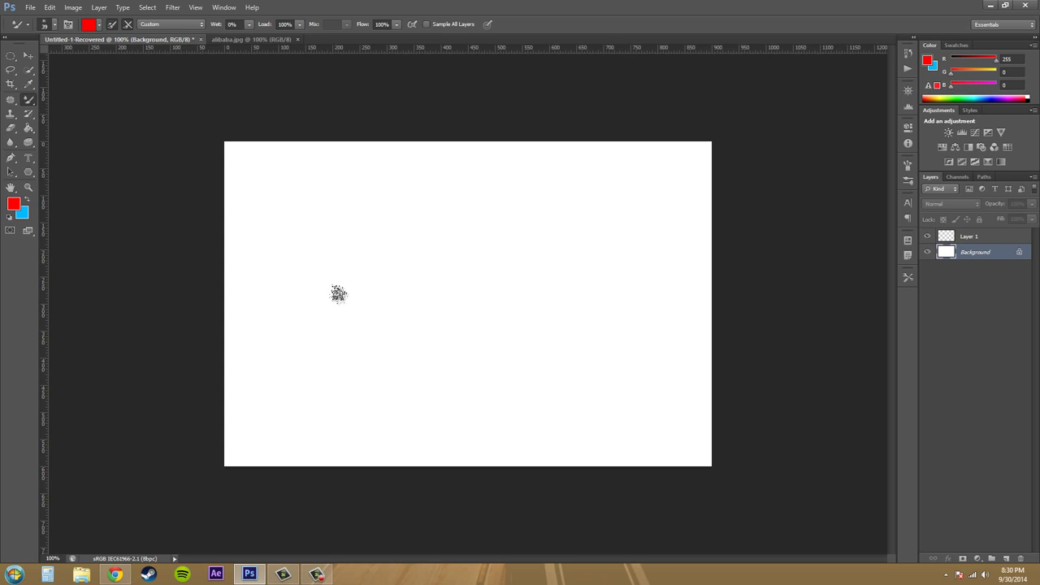
# Look over the brush preset options, and paint and undo a red test stroke across the upper canvas
pyautogui.click(55, 26)
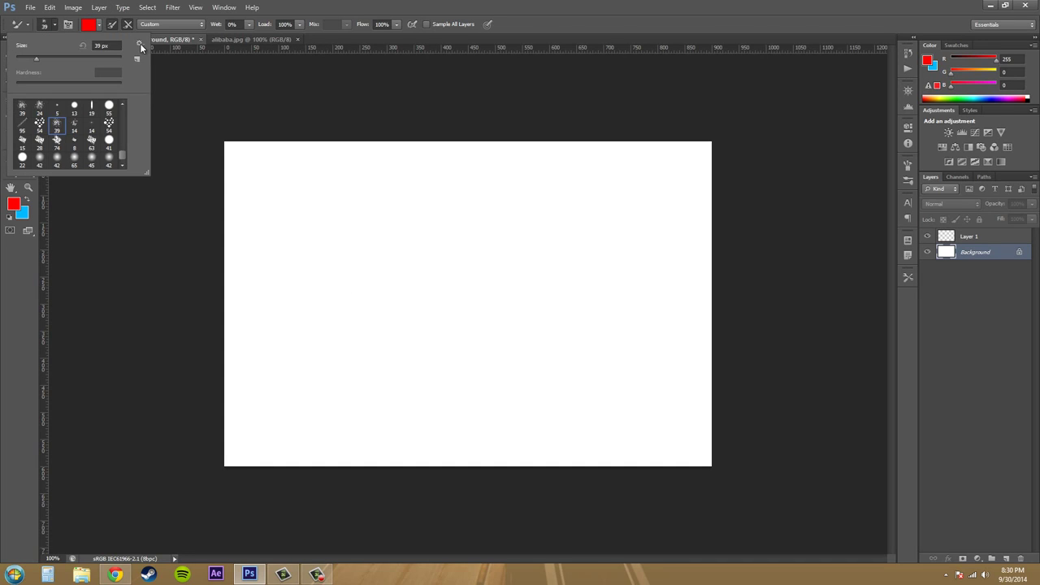
pyautogui.click(139, 43)
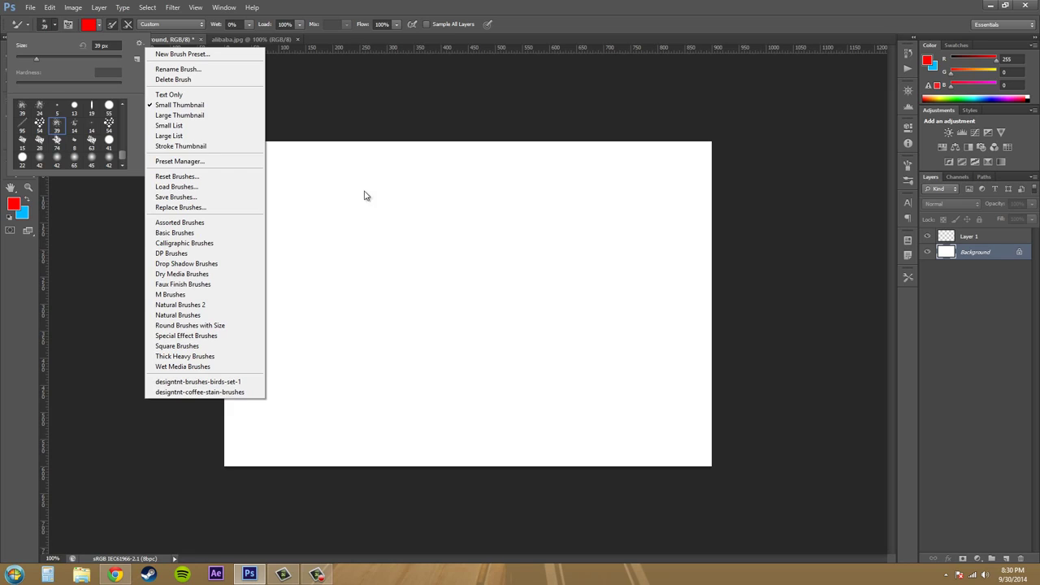
pyautogui.click(301, 196)
pyautogui.moveTo(282, 208)
pyautogui.mouseDown()
pyautogui.moveTo(417, 214)
pyautogui.moveTo(623, 248)
pyautogui.mouseUp()
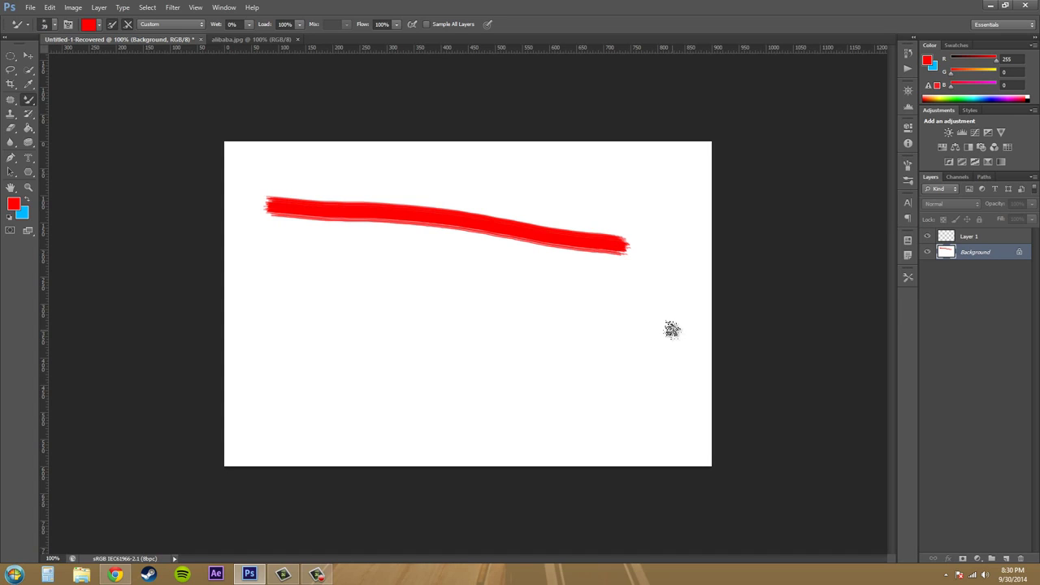
pyautogui.hotkey('ctrl', 'z')
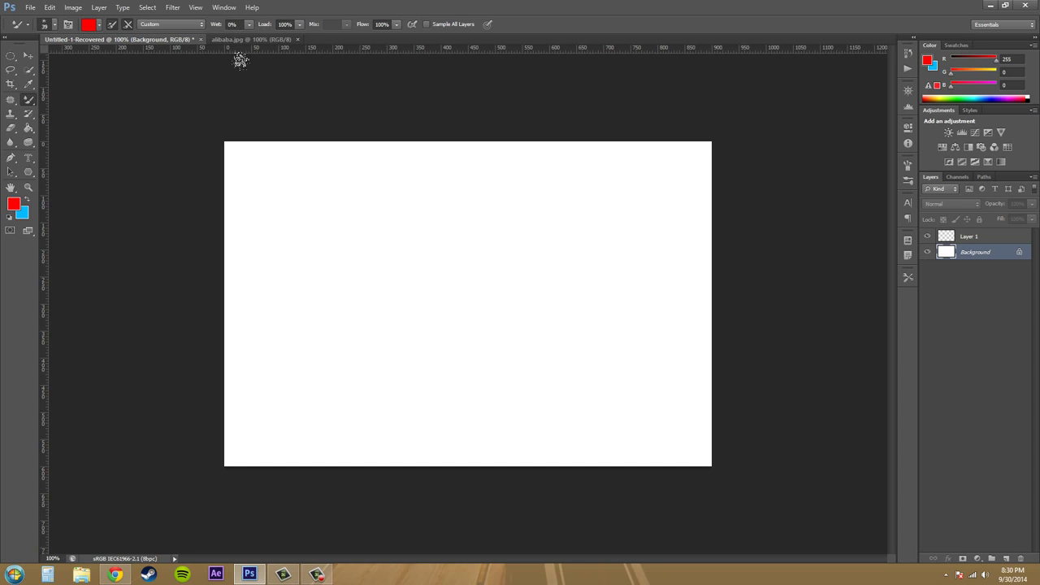
# Set the mixer brush's Wet value to 100% and paint a soft red patch on the left half of the canvas
pyautogui.click(249, 24)
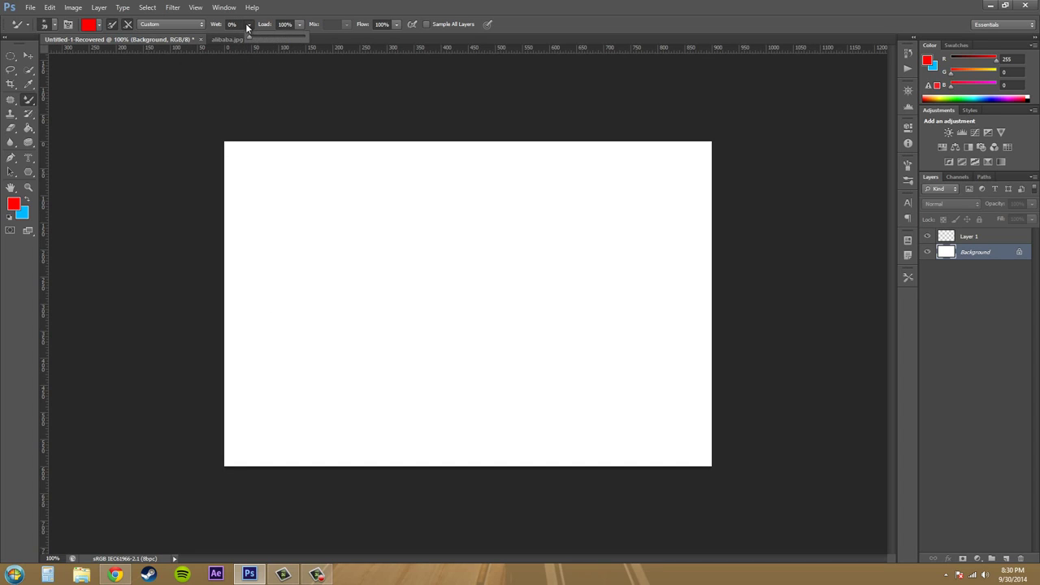
pyautogui.moveTo(249, 36); pyautogui.dragTo(406, 48)
pyautogui.click(308, 273)
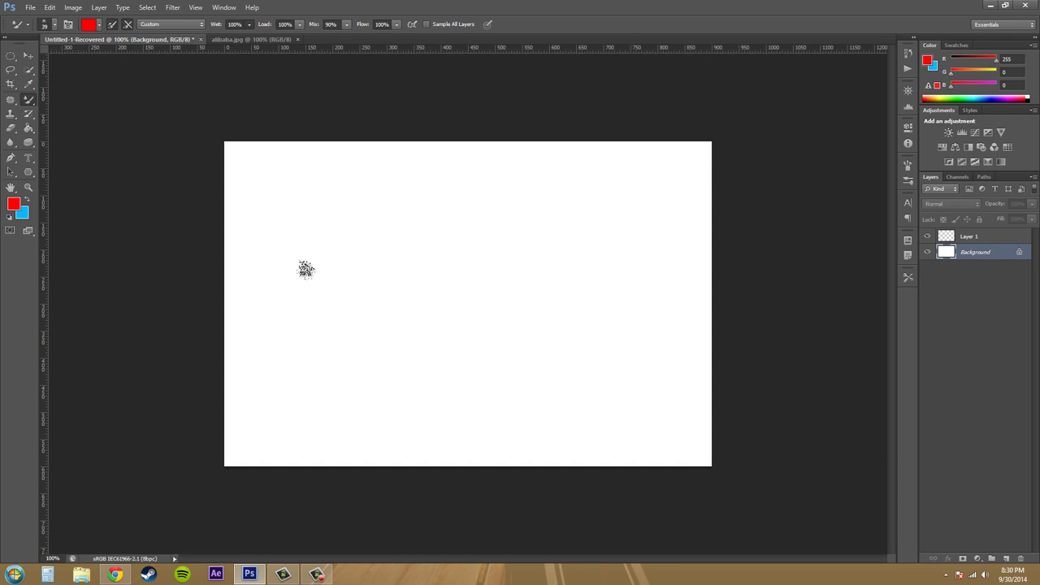
pyautogui.moveTo(302, 269)
pyautogui.mouseDown()
pyautogui.moveTo(318, 306)
pyautogui.moveTo(320, 247)
pyautogui.moveTo(299, 321)
pyautogui.moveTo(318, 255)
pyautogui.moveTo(315, 314)
pyautogui.moveTo(295, 286)
pyautogui.moveTo(324, 277)
pyautogui.moveTo(349, 307)
pyautogui.moveTo(358, 292)
pyautogui.moveTo(331, 273)
pyautogui.moveTo(296, 314)
pyautogui.moveTo(357, 311)
pyautogui.moveTo(329, 286)
pyautogui.moveTo(309, 301)
pyautogui.mouseUp()
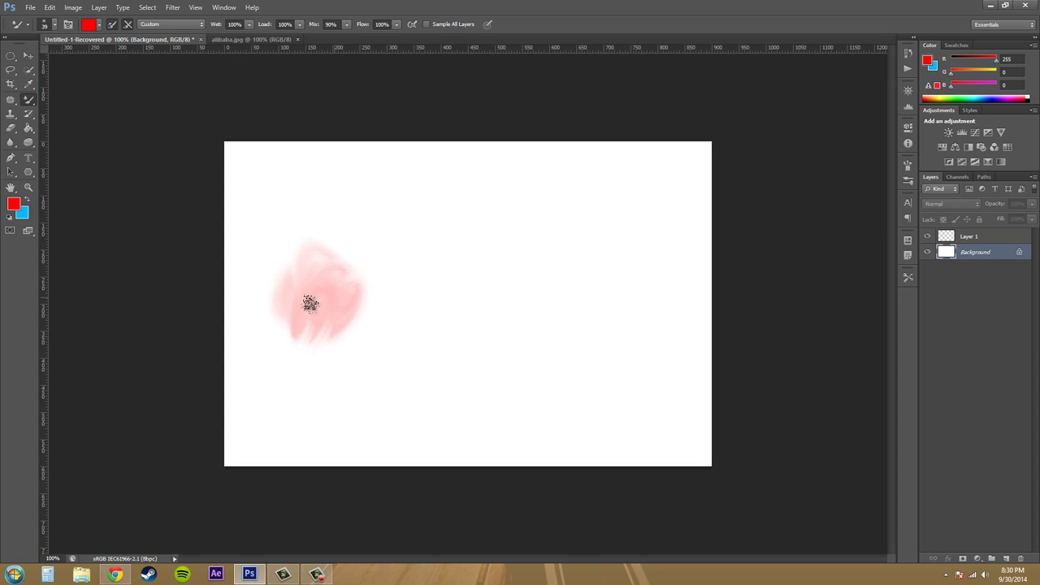
# Set Wet to 0%, paint a solid red blob on the right half of the canvas, and paint blue over it
pyautogui.click(248, 26)
pyautogui.moveTo(250, 39); pyautogui.dragTo(169, 47)
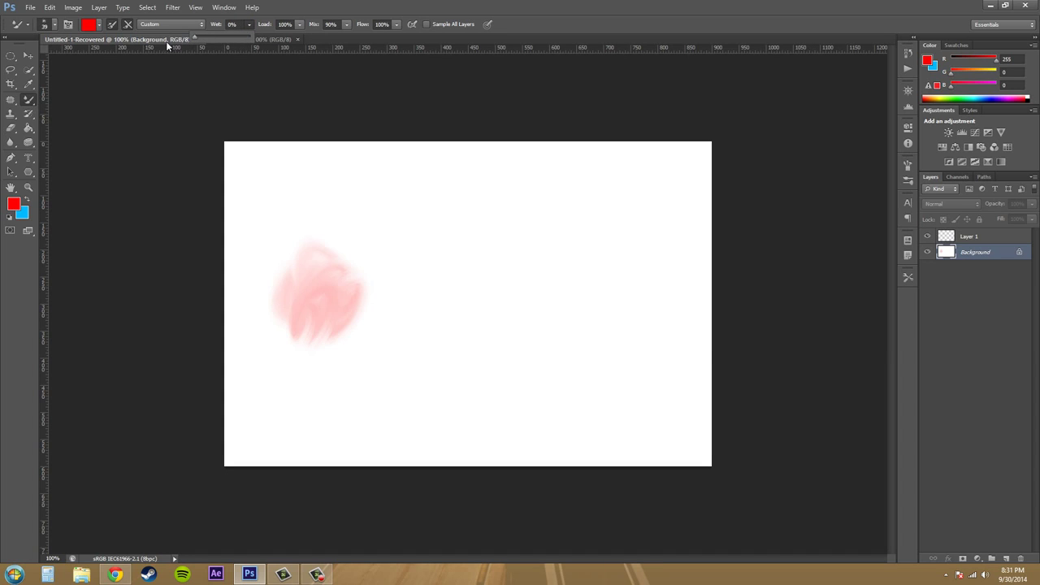
pyautogui.moveTo(530, 232)
pyautogui.mouseDown()
pyautogui.moveTo(543, 297)
pyautogui.moveTo(529, 265)
pyautogui.moveTo(580, 250)
pyautogui.moveTo(565, 262)
pyautogui.moveTo(589, 264)
pyautogui.moveTo(559, 280)
pyautogui.moveTo(575, 260)
pyautogui.mouseUp()
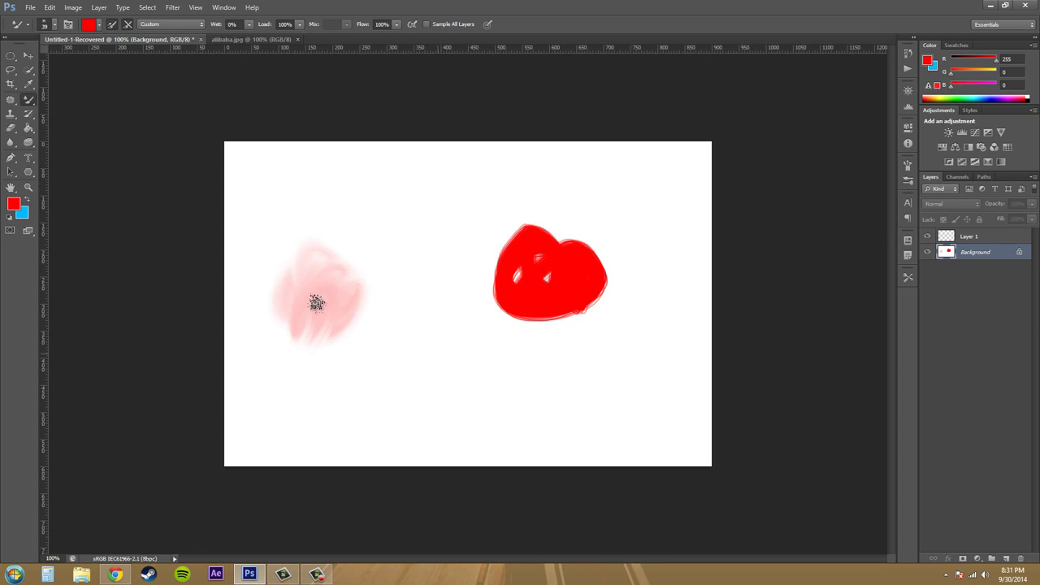
pyautogui.click(27, 200)
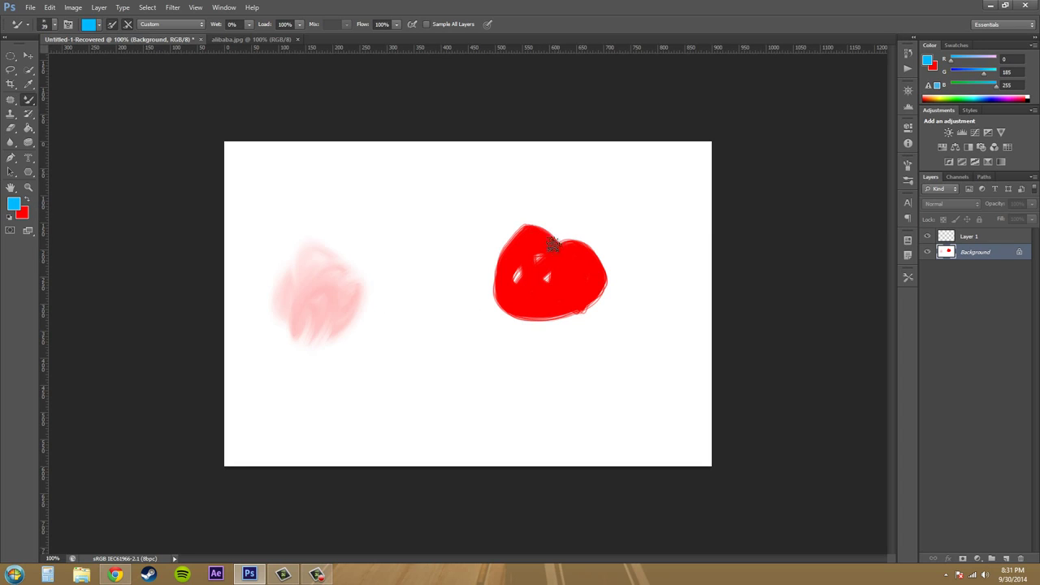
pyautogui.moveTo(552, 244)
pyautogui.mouseDown()
pyautogui.moveTo(569, 302)
pyautogui.moveTo(590, 304)
pyautogui.moveTo(571, 261)
pyautogui.moveTo(593, 249)
pyautogui.moveTo(498, 299)
pyautogui.moveTo(512, 267)
pyautogui.moveTo(510, 308)
pyautogui.mouseUp()
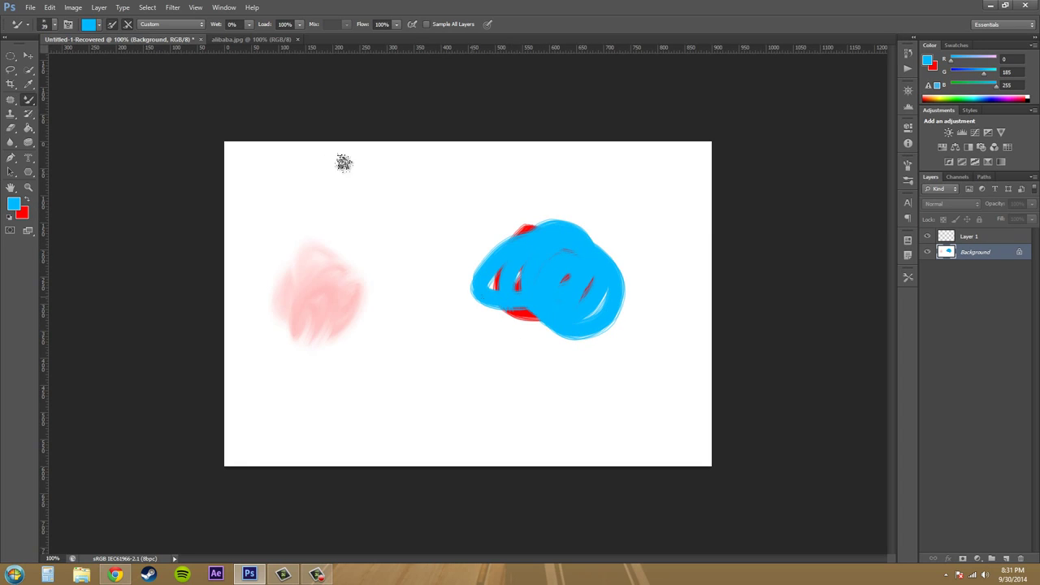
# Set Wet to 100%, swap the foreground colour back to red, and blend red strokes into the blue blob
pyautogui.click(249, 25)
pyautogui.moveTo(248, 32); pyautogui.dragTo(347, 49)
pyautogui.click(28, 199)
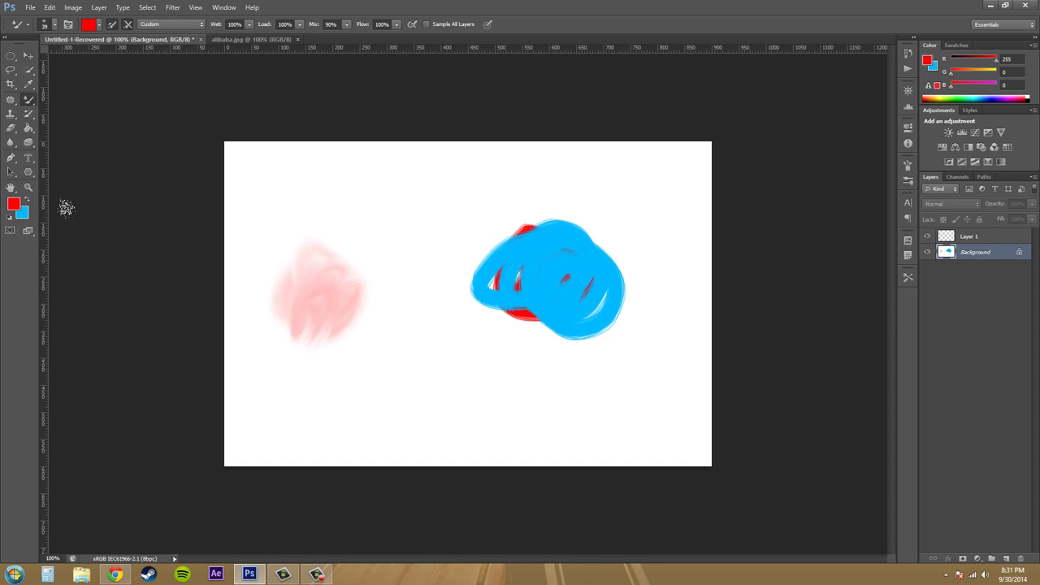
pyautogui.moveTo(499, 213)
pyautogui.mouseDown()
pyautogui.moveTo(557, 281)
pyautogui.moveTo(556, 301)
pyautogui.moveTo(545, 233)
pyautogui.moveTo(552, 246)
pyautogui.moveTo(551, 256)
pyautogui.moveTo(512, 262)
pyautogui.moveTo(530, 328)
pyautogui.moveTo(581, 330)
pyautogui.moveTo(602, 273)
pyautogui.moveTo(549, 291)
pyautogui.moveTo(563, 293)
pyautogui.moveTo(535, 261)
pyautogui.moveTo(590, 260)
pyautogui.moveTo(539, 270)
pyautogui.moveTo(547, 292)
pyautogui.moveTo(520, 308)
pyautogui.moveTo(588, 330)
pyautogui.moveTo(536, 251)
pyautogui.mouseUp()
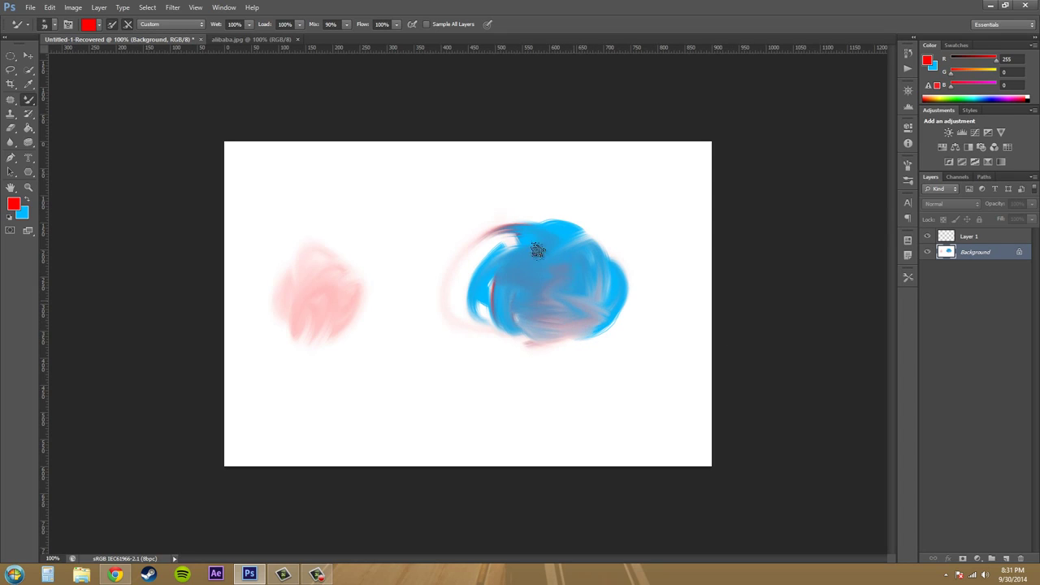
# Revert the document to its Open history state and make Layer 1 active
pyautogui.click(907, 53)
pyautogui.click(822, 75)
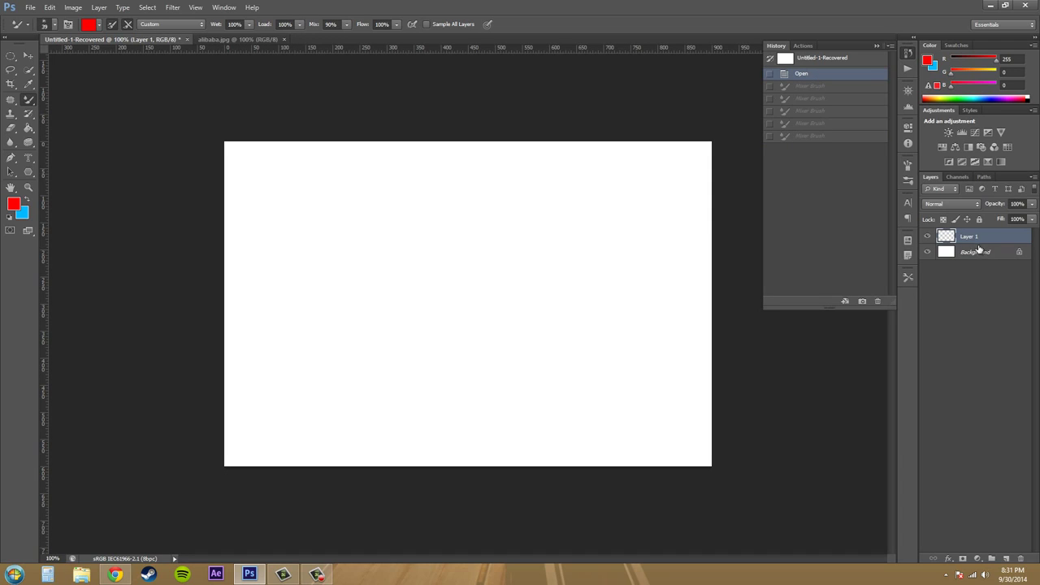
pyautogui.click(979, 252)
pyautogui.click(876, 46)
pyautogui.click(967, 236)
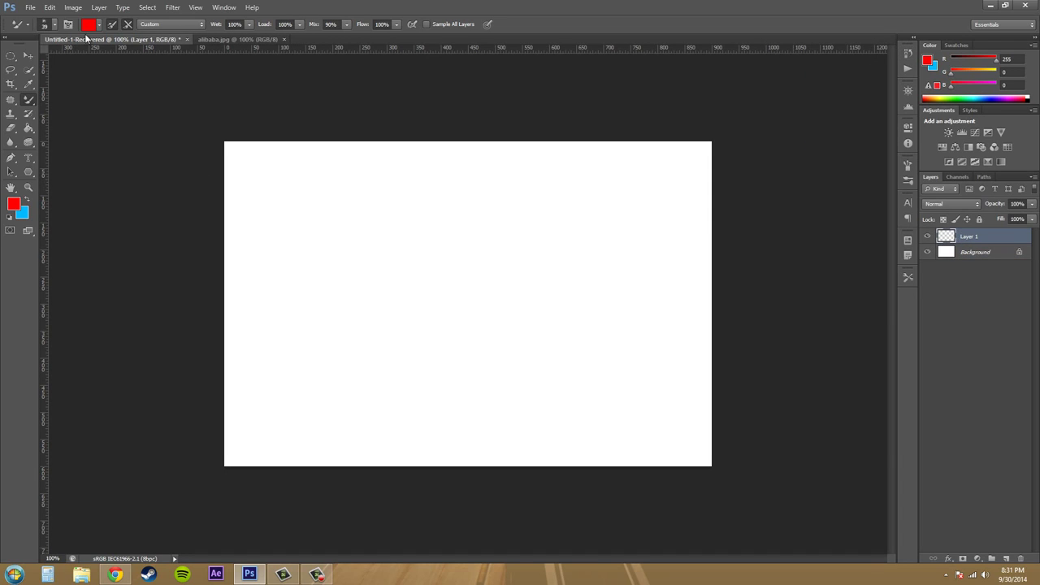
# Choose the Wet mixer preset, raise Wet to 100%, and paint a wide horizontal red stroke with a 70 px brush
pyautogui.click(159, 27)
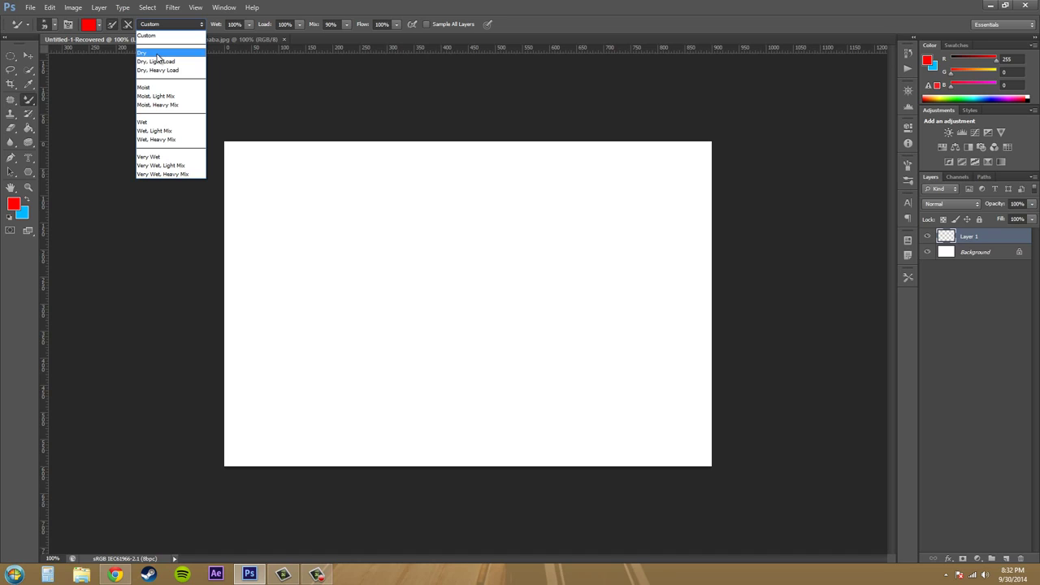
pyautogui.click(147, 122)
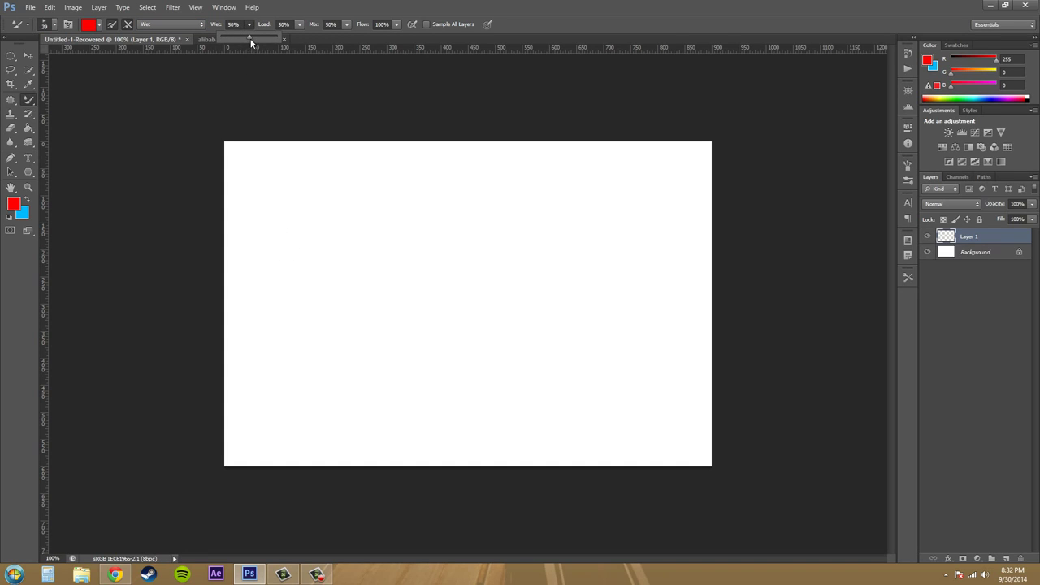
pyautogui.moveTo(250, 38); pyautogui.dragTo(296, 45)
pyautogui.moveTo(201, 39); pyautogui.dragTo(239, 38)
pyautogui.moveTo(324, 42); pyautogui.dragTo(324, 43)
pyautogui.moveTo(266, 245)
pyautogui.mouseDown()
pyautogui.moveTo(297, 225)
pyautogui.moveTo(281, 220)
pyautogui.moveTo(662, 230)
pyautogui.mouseUp()
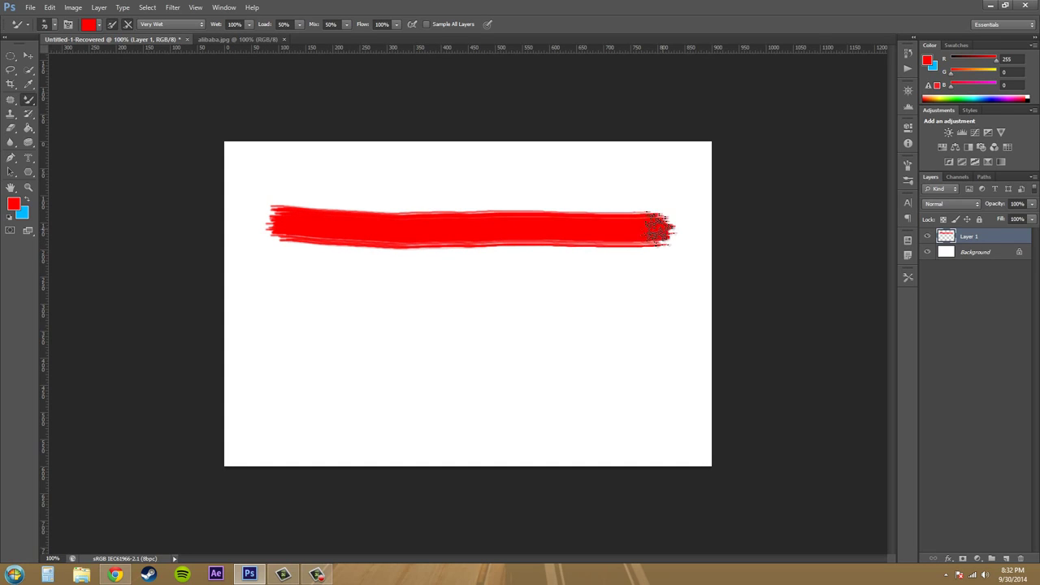
# Swap the foreground colour to blue, set the brush size to 50 px, and paint a vertical stroke across the red stroke's left part
pyautogui.click(248, 25)
pyautogui.click(27, 200)
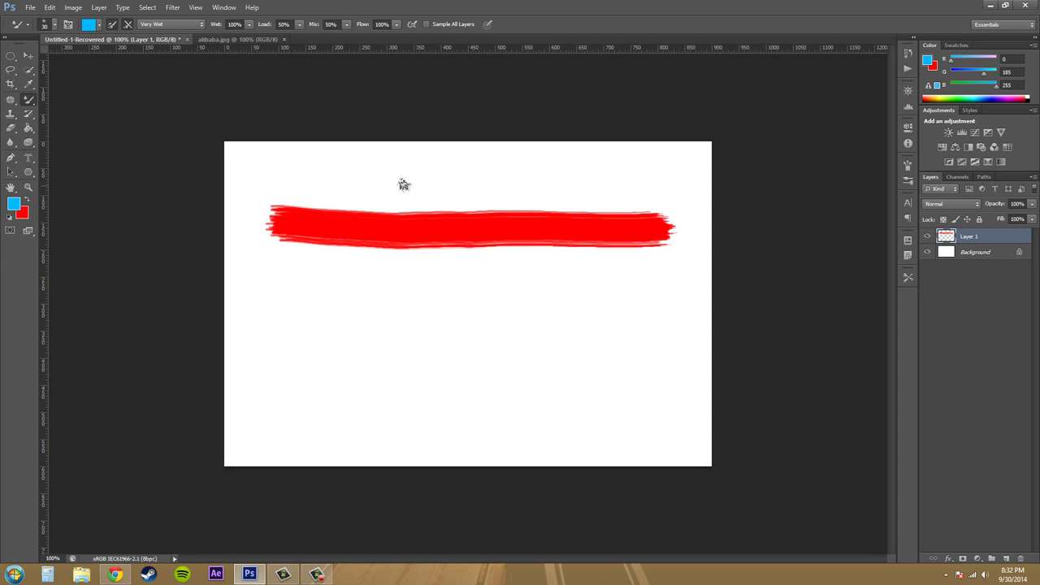
pyautogui.press(']')
pyautogui.press(']')
pyautogui.moveTo(336, 144); pyautogui.dragTo(334, 326)
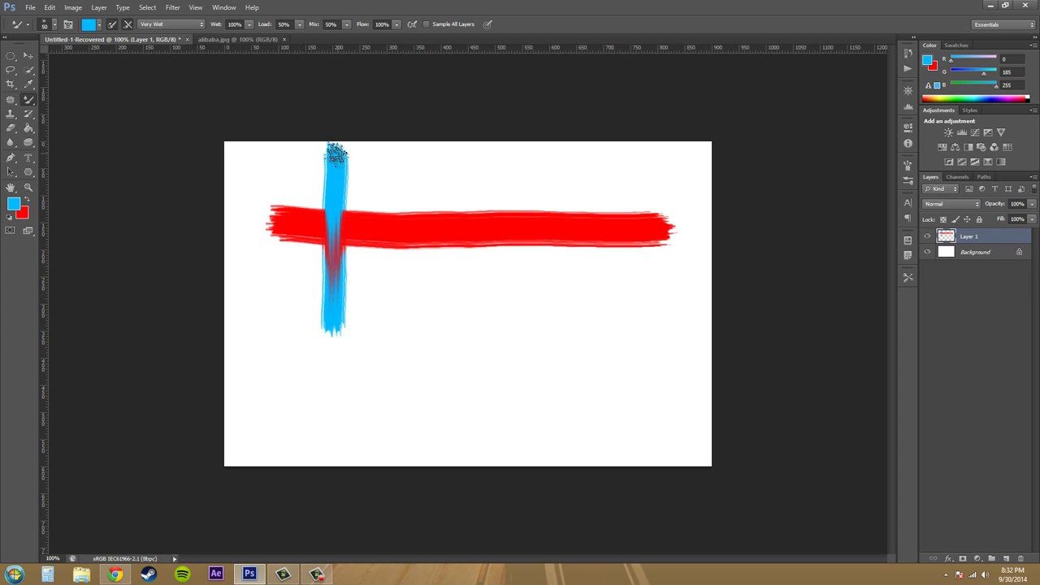
# Set Wet to 0% and paint a second vertical blue stroke across the right part of the red stroke
pyautogui.click(249, 26)
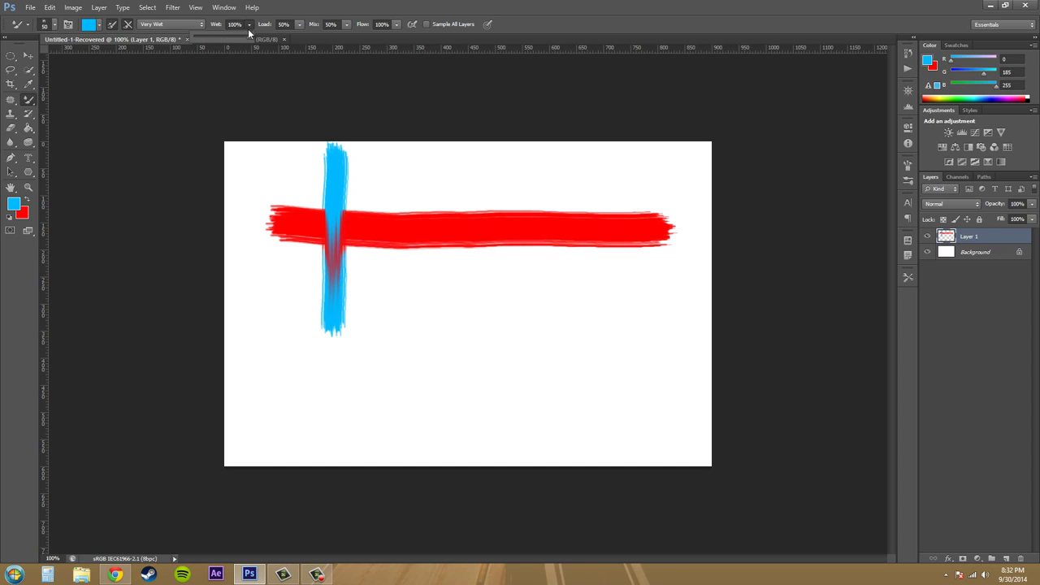
pyautogui.moveTo(249, 38); pyautogui.dragTo(193, 38)
pyautogui.moveTo(532, 158); pyautogui.dragTo(543, 329)
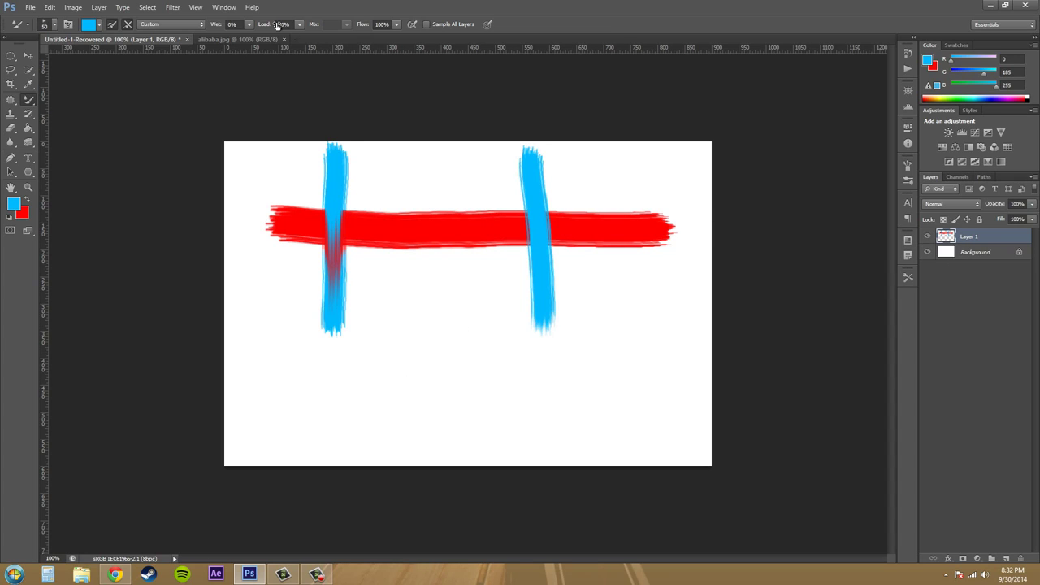
# Clear the crossing test strokes by returning to the Open history state
pyautogui.click(908, 54)
pyautogui.click(792, 75)
pyautogui.click(642, 29)
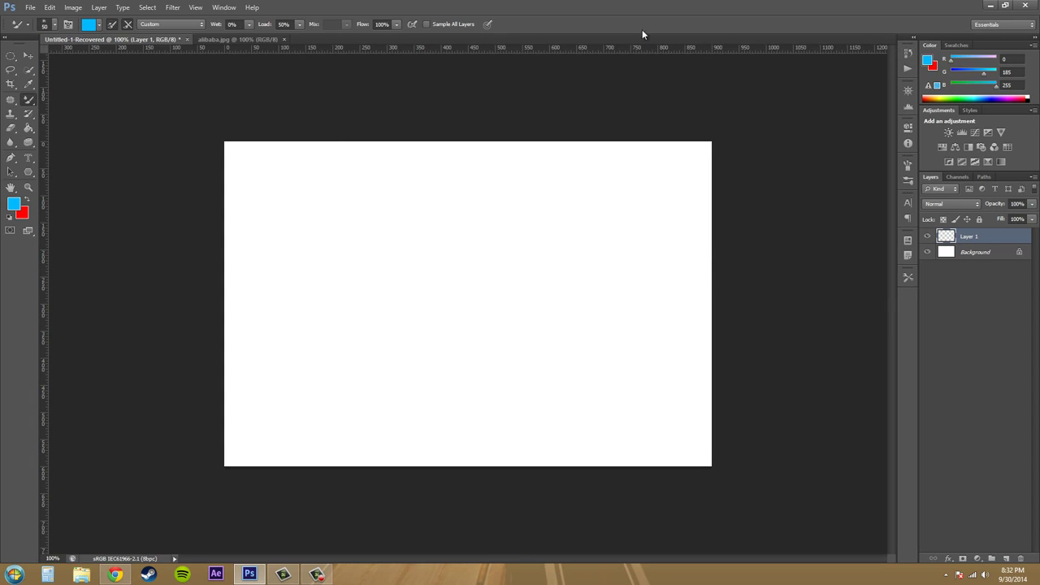
# Paint a horizontal blue stroke across the upper canvas at 100% Load and another one below it at 1% Load
pyautogui.click(298, 26)
pyautogui.moveTo(298, 38); pyautogui.dragTo(316, 40)
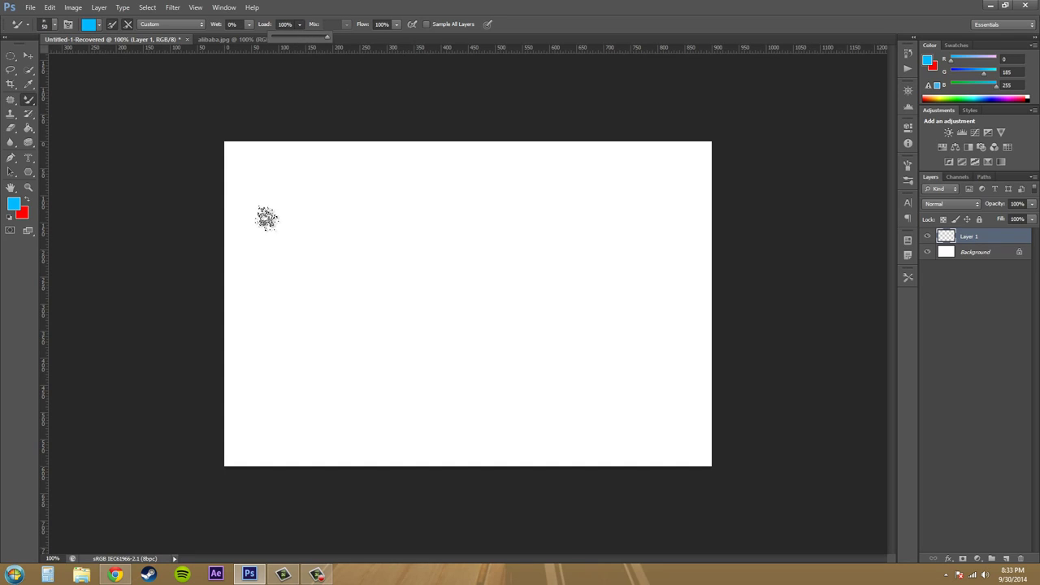
pyautogui.moveTo(262, 217); pyautogui.dragTo(302, 216)
pyautogui.moveTo(433, 220); pyautogui.dragTo(671, 230)
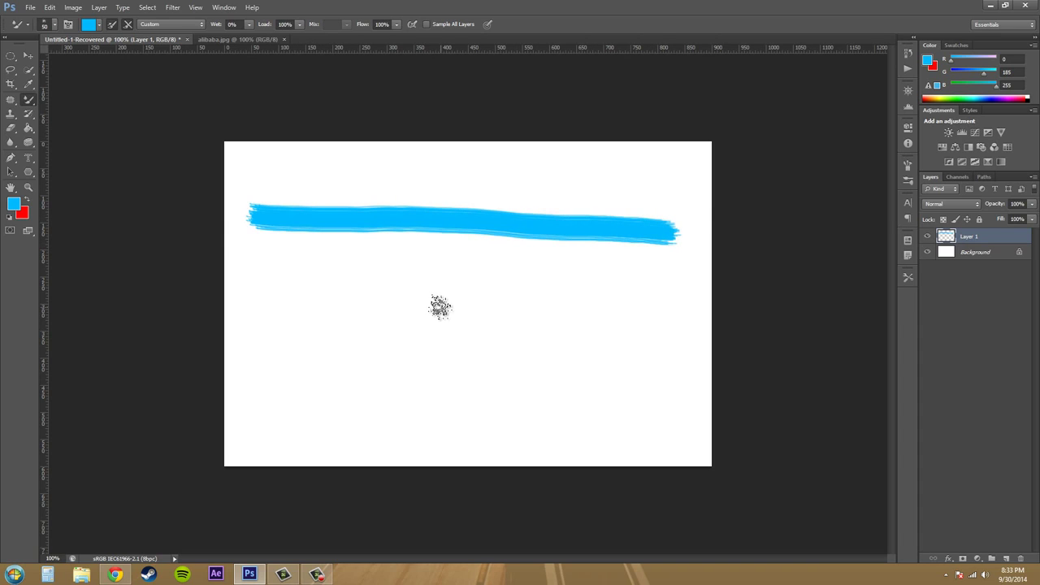
pyautogui.click(301, 25)
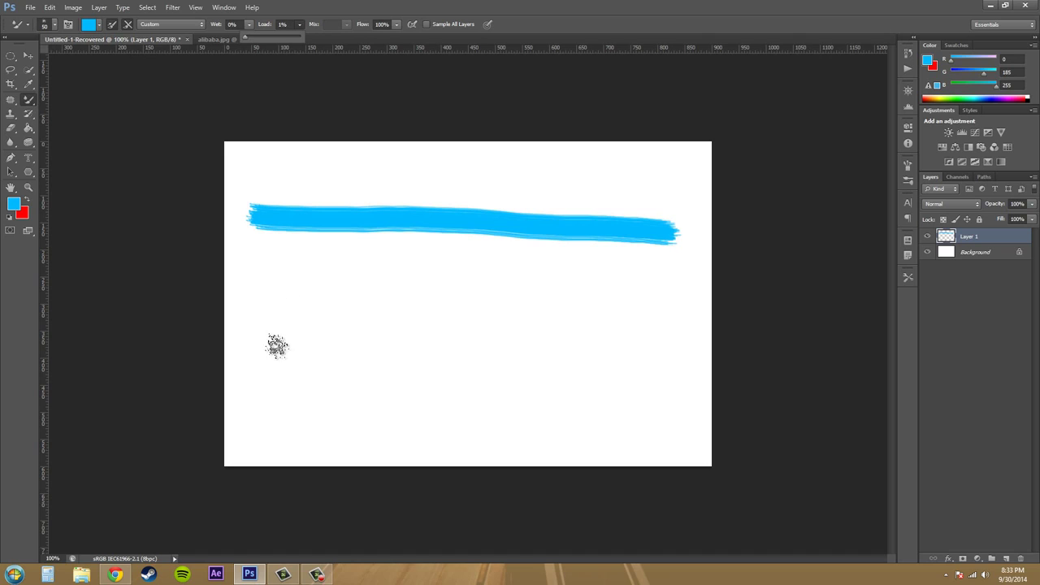
pyautogui.moveTo(276, 344)
pyautogui.mouseDown()
pyautogui.moveTo(578, 355)
pyautogui.moveTo(687, 374)
pyautogui.mouseUp()
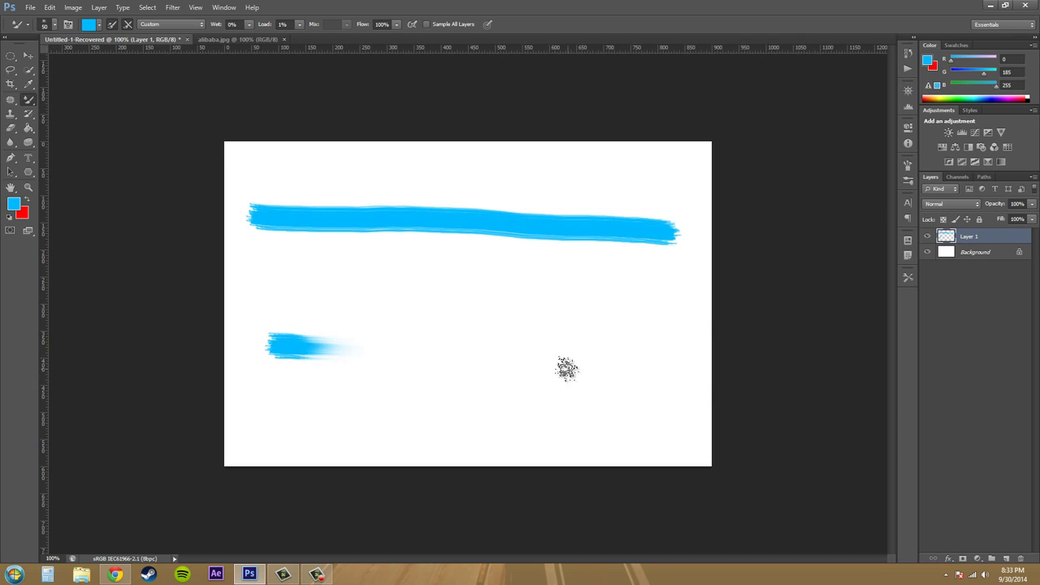
# Set Load back to 100% and remove both horizontal blue strokes by returning to the Open history state
pyautogui.click(300, 25)
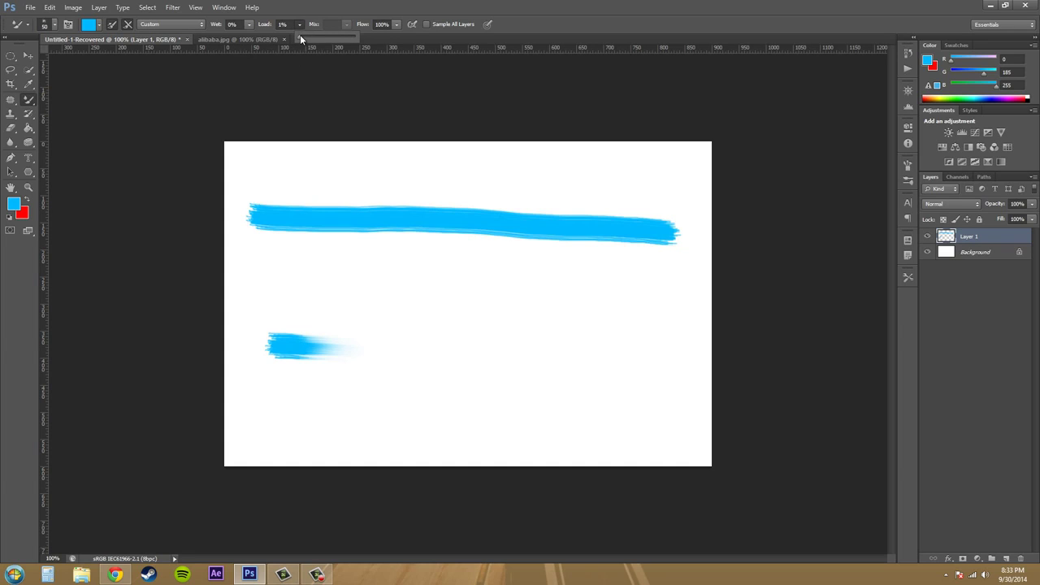
pyautogui.moveTo(324, 36); pyautogui.dragTo(358, 37)
pyautogui.click(909, 54)
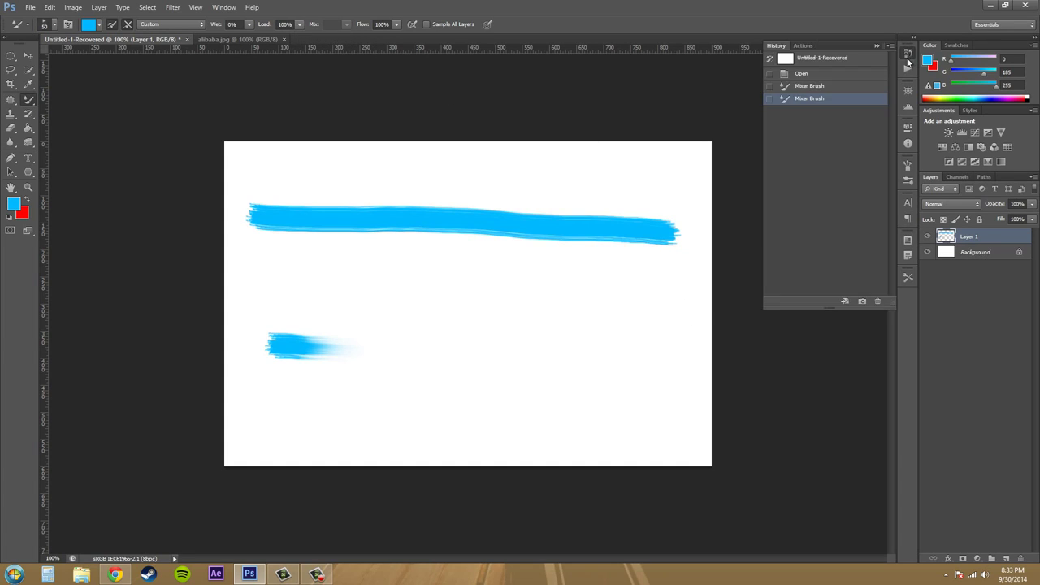
pyautogui.click(800, 74)
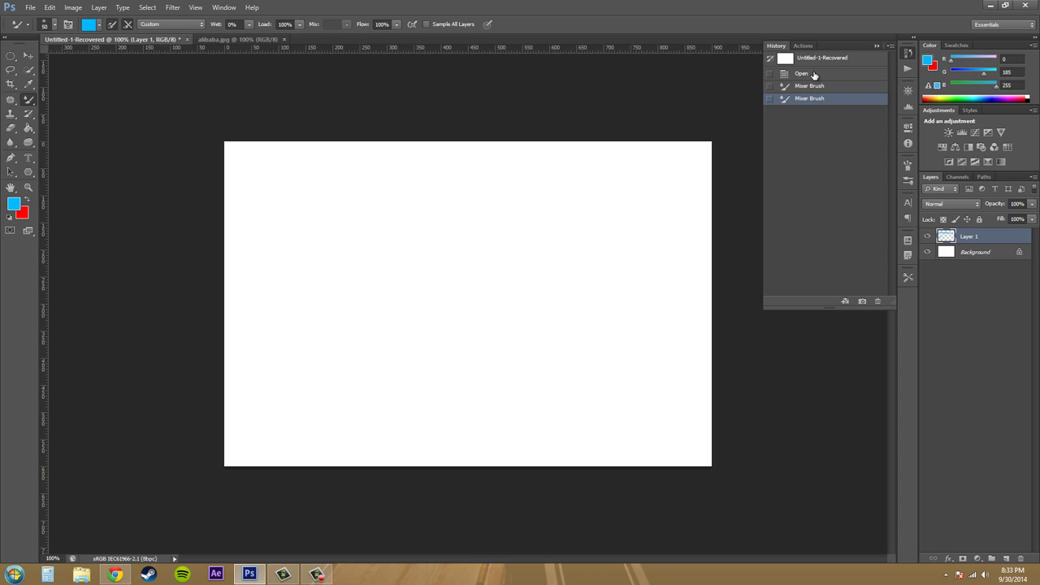
pyautogui.click(187, 24)
pyautogui.click(333, 24)
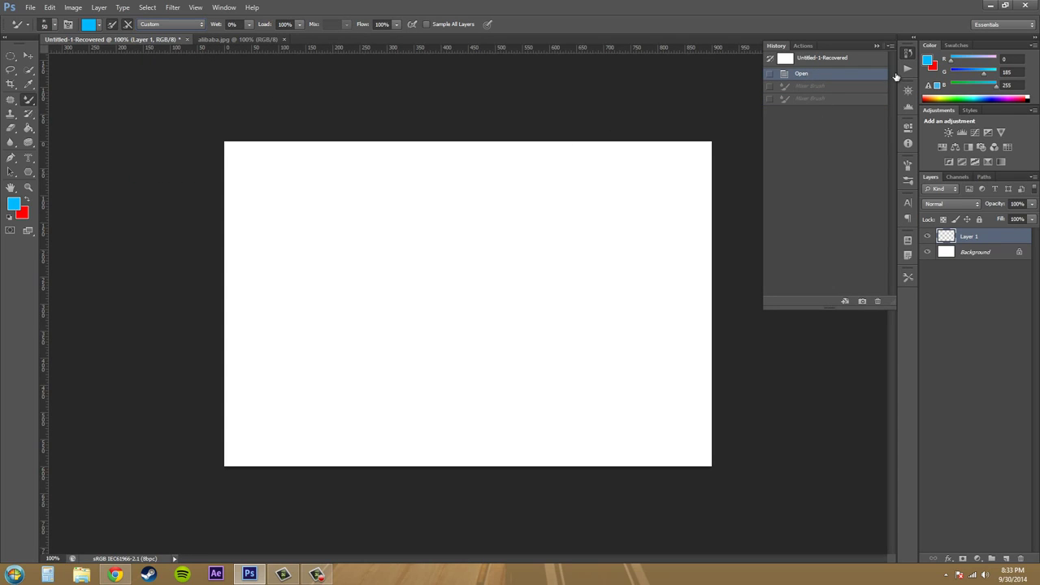
# Make Layer 1 the active layer and apply the Wet preset to the Mixer Brush
pyautogui.click(877, 46)
pyautogui.click(1000, 251)
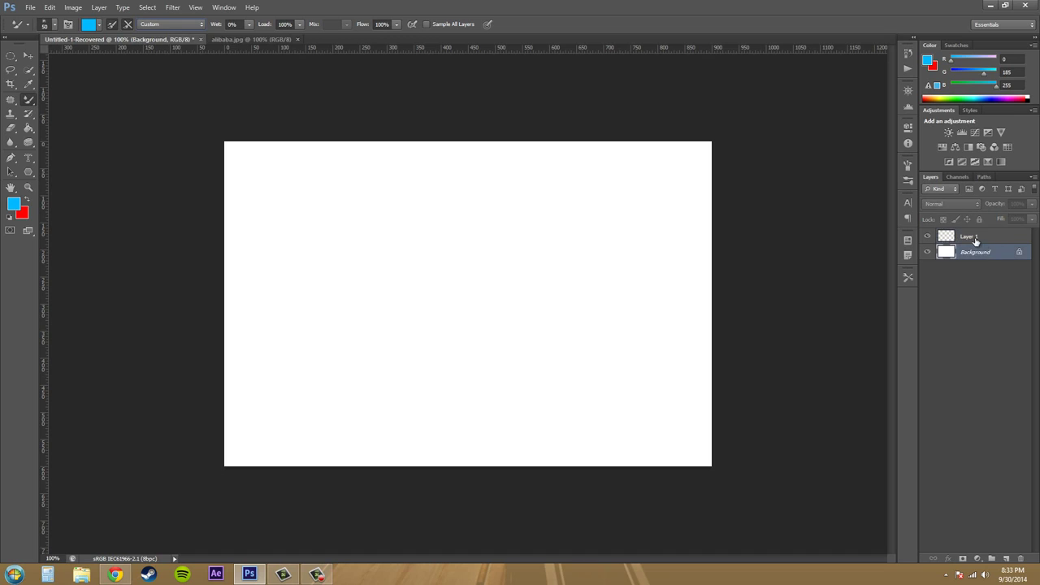
pyautogui.click(973, 237)
pyautogui.click(203, 25)
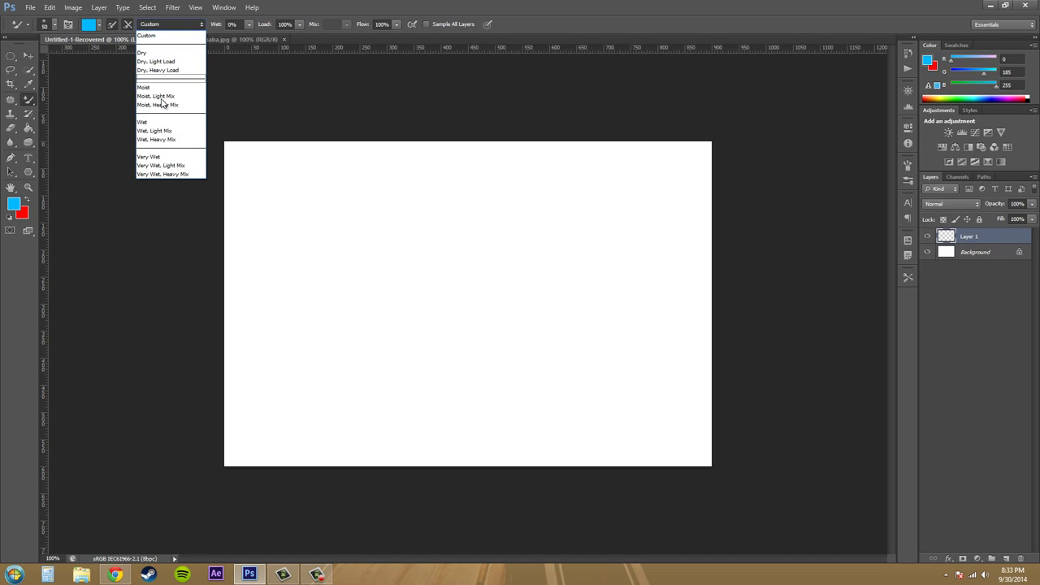
pyautogui.click(142, 122)
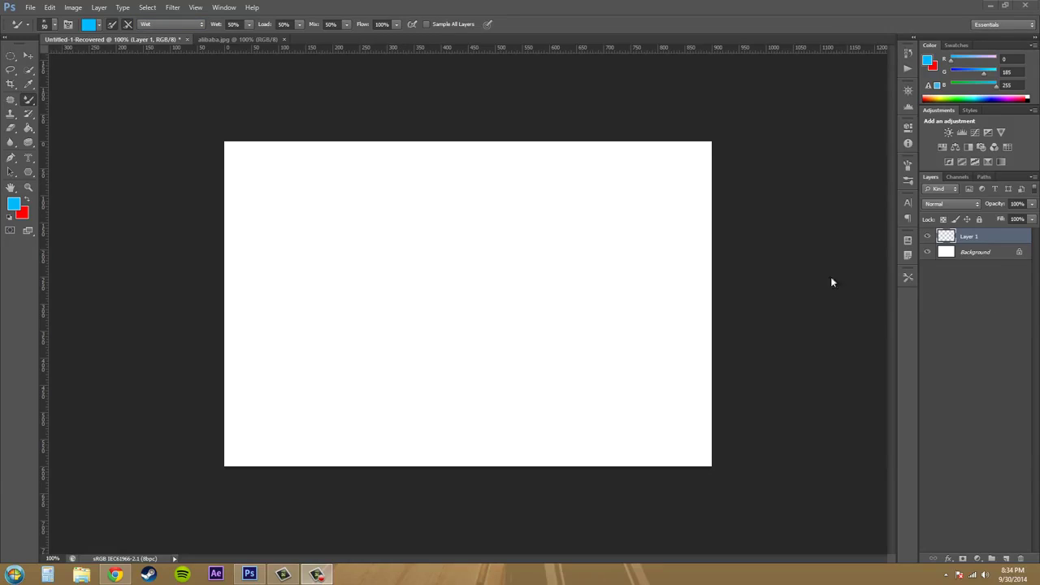
# Paint a horizontal red stroke across the canvas and cross its left part with a vertical blue stroke at 100% Mix
pyautogui.click(24, 200)
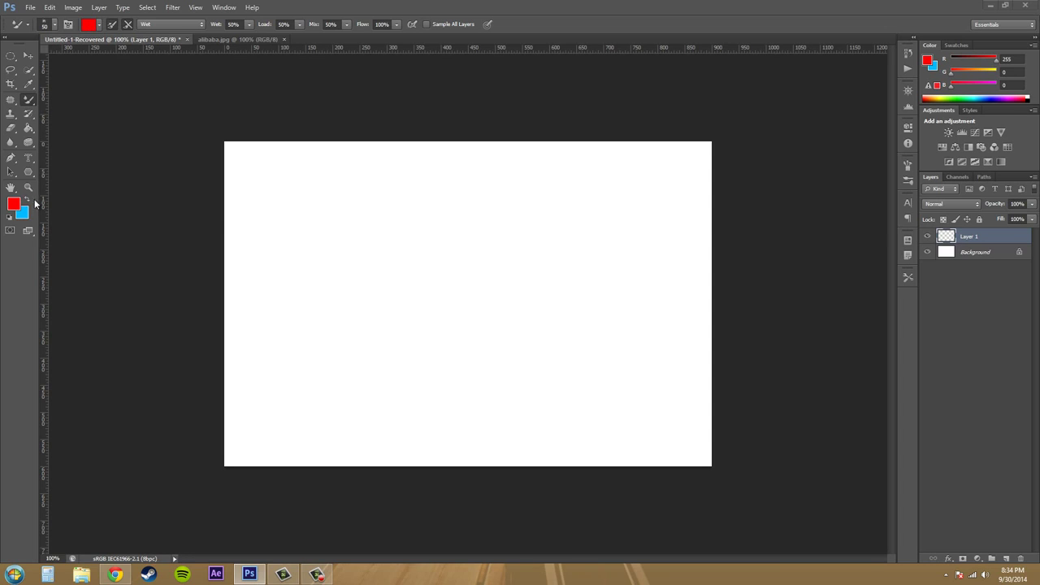
pyautogui.moveTo(272, 271); pyautogui.dragTo(644, 286)
pyautogui.click(25, 200)
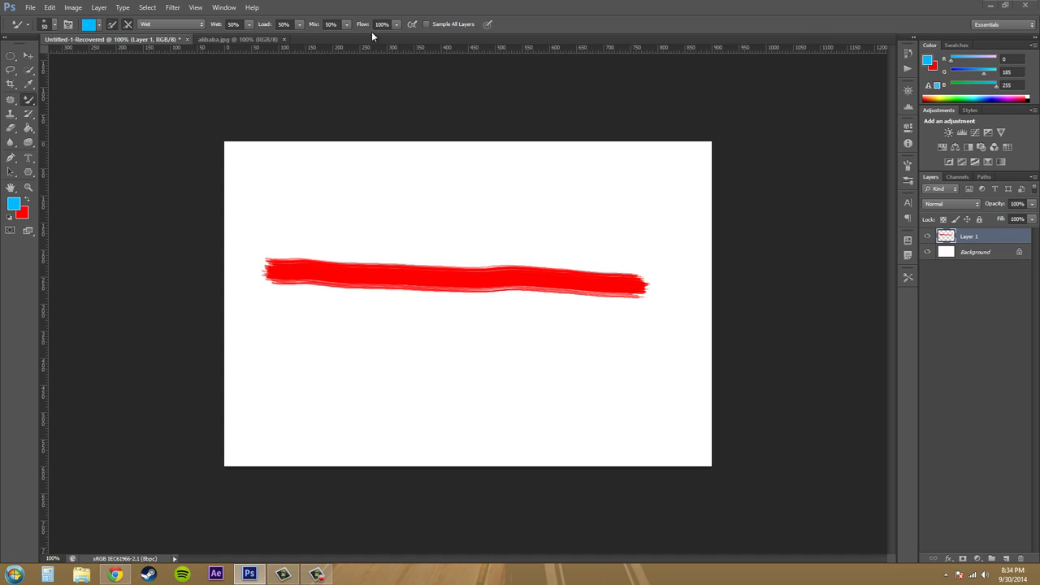
pyautogui.click(347, 25)
pyautogui.moveTo(347, 38); pyautogui.dragTo(377, 38)
pyautogui.moveTo(342, 184); pyautogui.dragTo(336, 366)
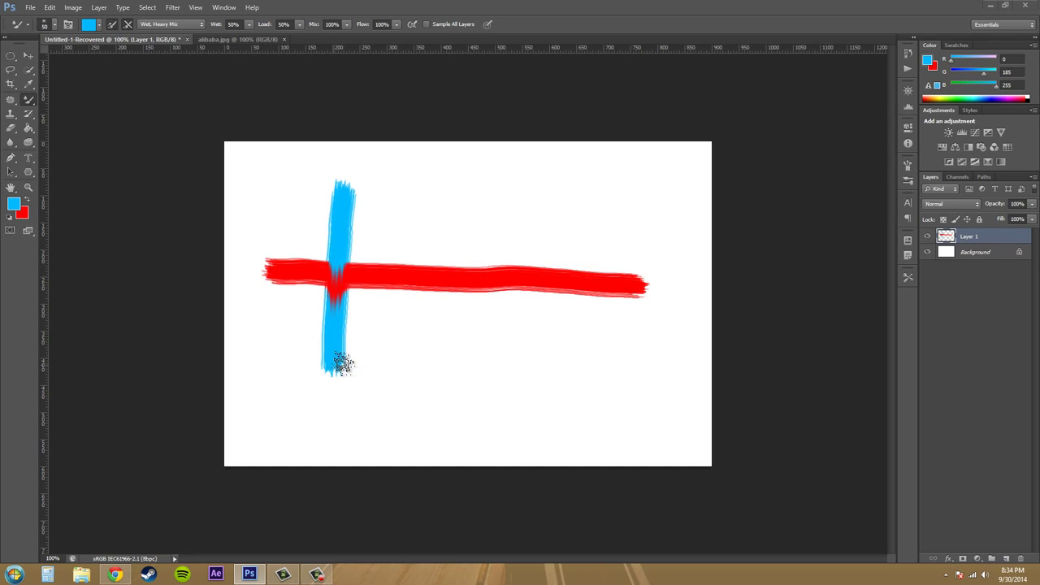
# Paint two more vertical blue strokes across the red stroke, the middle one at about 50% Mix and the right one at 0% Mix
pyautogui.click(347, 24)
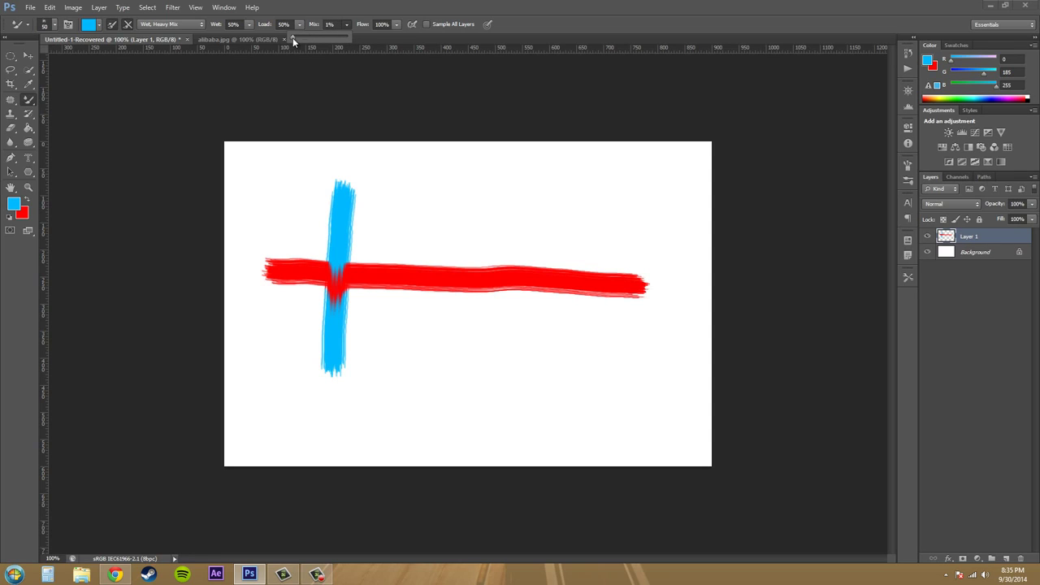
pyautogui.moveTo(319, 44); pyautogui.dragTo(322, 44)
pyautogui.moveTo(444, 195); pyautogui.dragTo(444, 347)
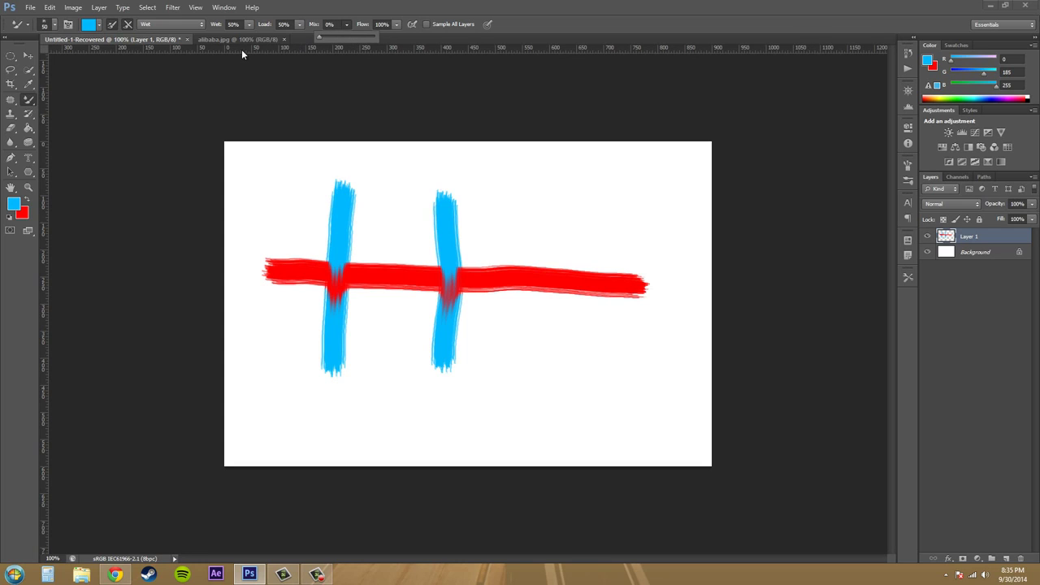
pyautogui.moveTo(586, 177); pyautogui.dragTo(553, 413)
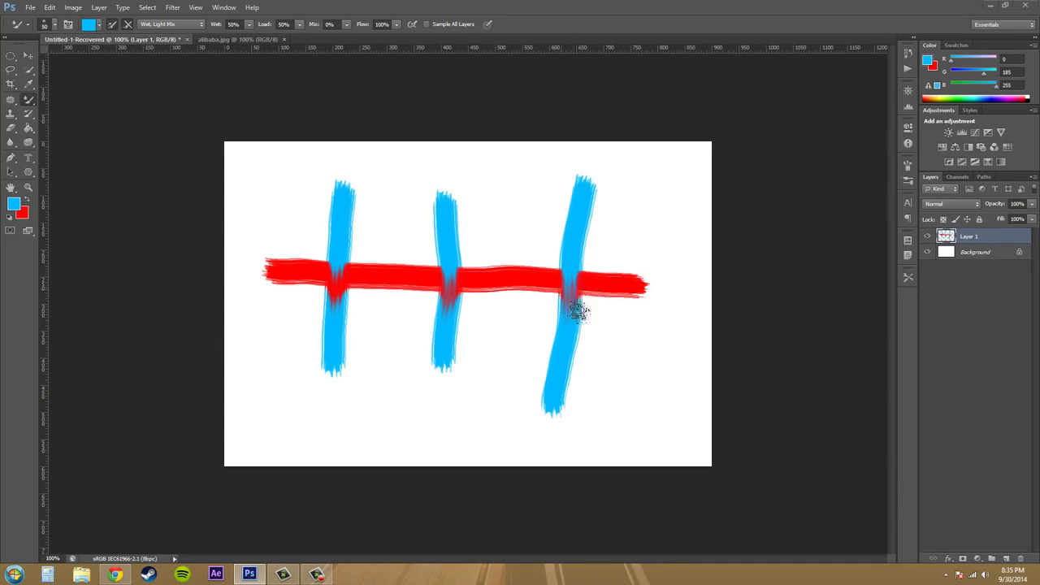
pyautogui.moveTo(581, 280); pyautogui.dragTo(579, 309)
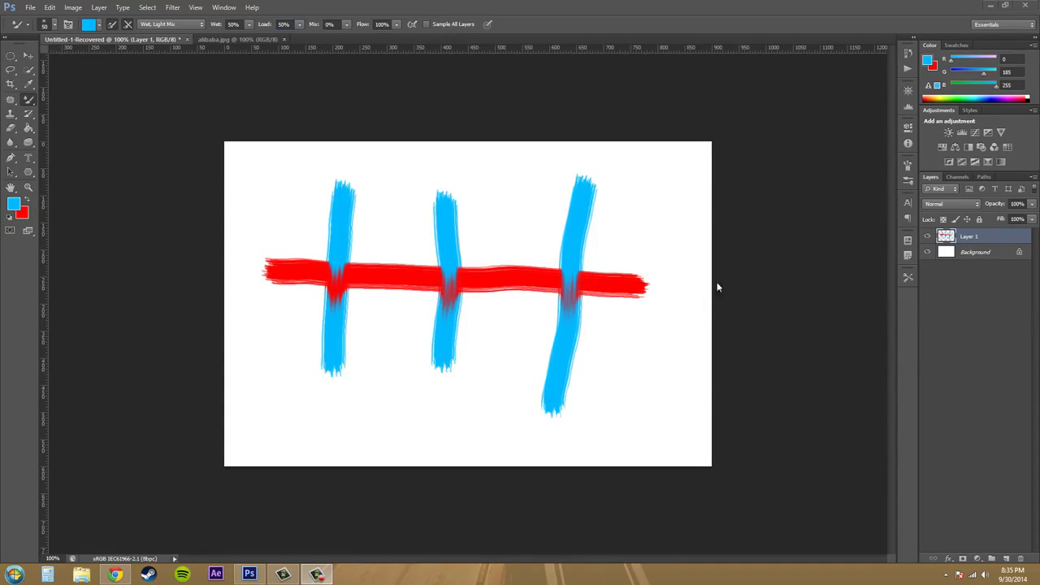
# Remove the red stroke and its three blue crossings by returning to the Open history state
pyautogui.click(907, 54)
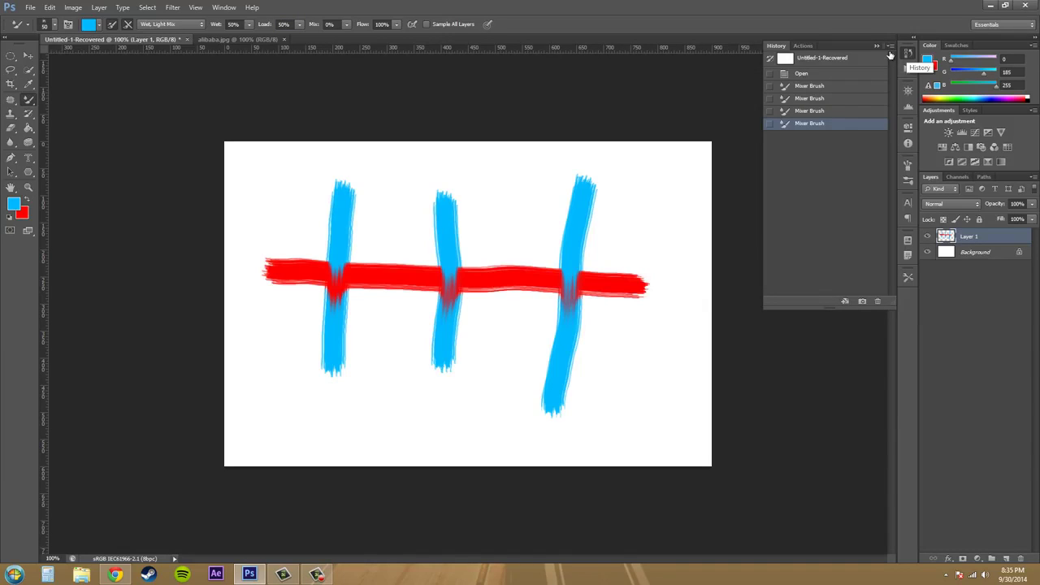
pyautogui.click(803, 75)
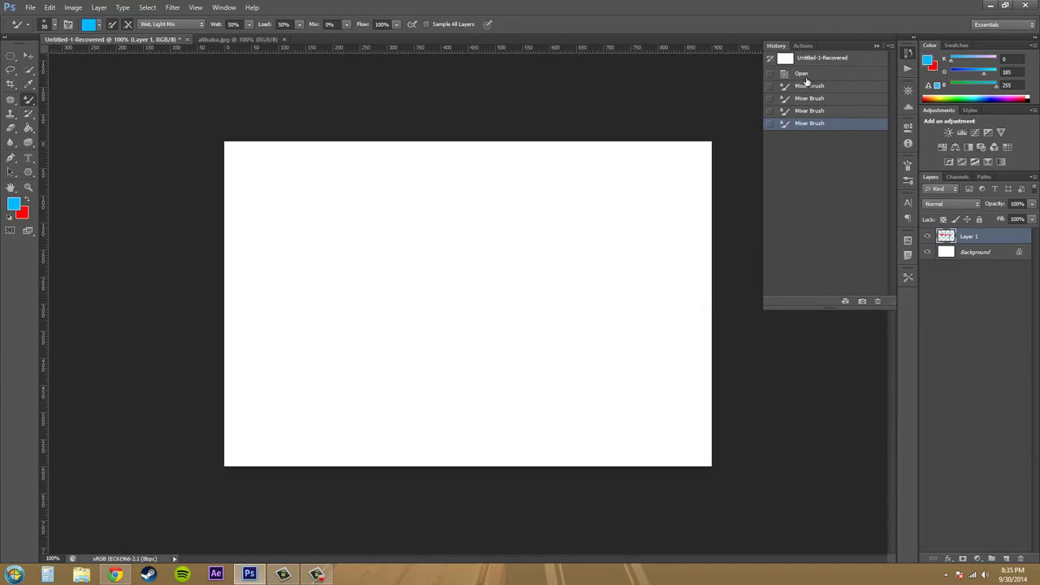
# Set the Mixer Brush to 14% Wet, 100% Load and 50% Mix
pyautogui.click(250, 24)
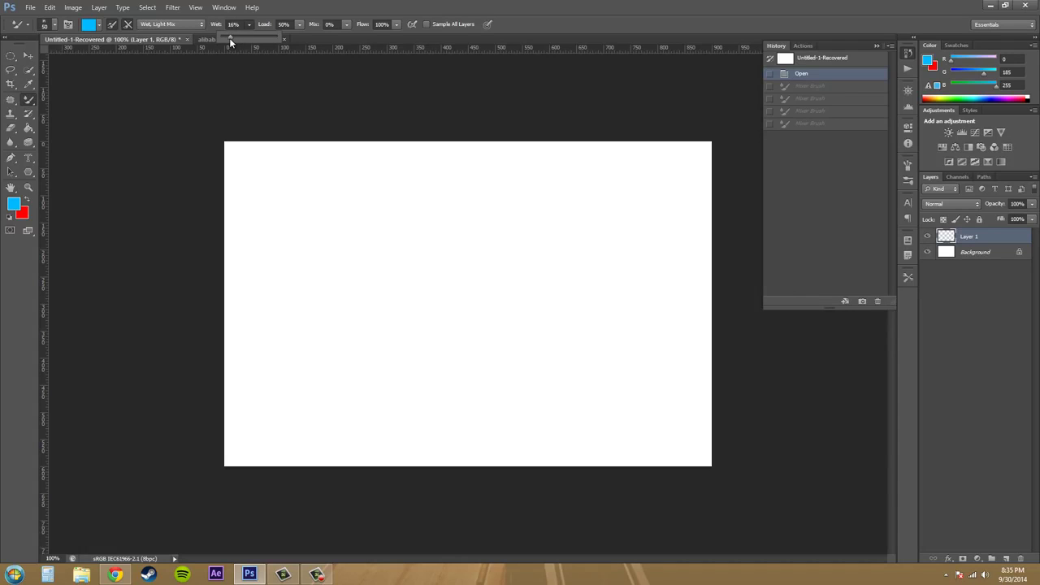
pyautogui.moveTo(229, 38); pyautogui.dragTo(228, 38)
pyautogui.click(299, 25)
pyautogui.moveTo(299, 36); pyautogui.dragTo(354, 40)
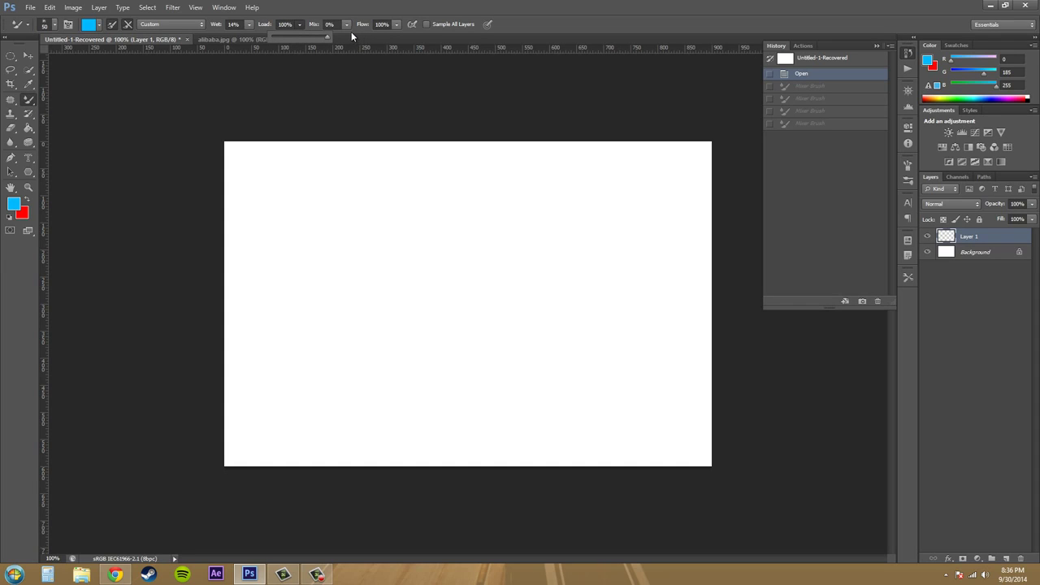
pyautogui.click(345, 29)
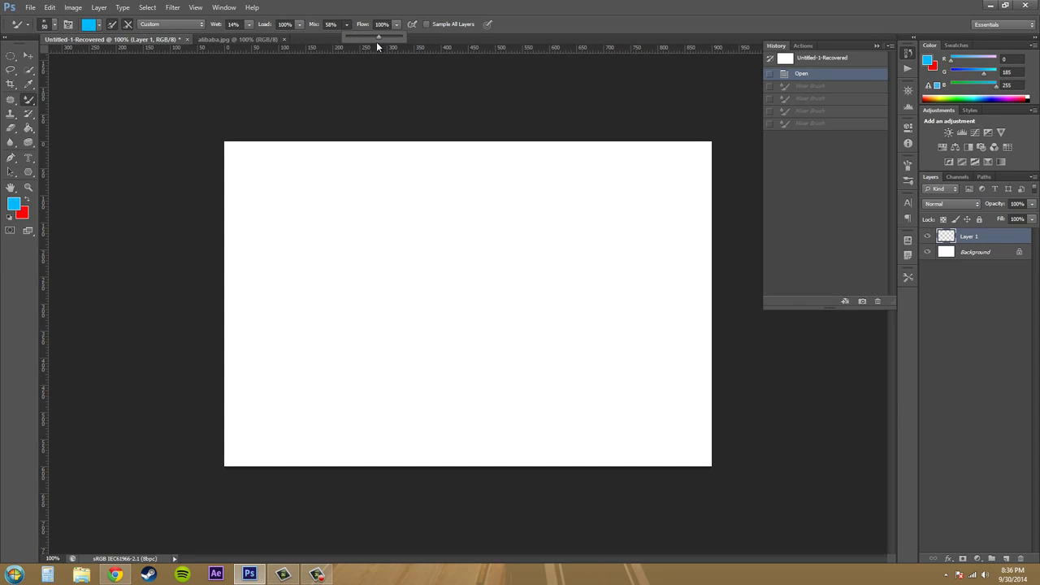
pyautogui.moveTo(376, 42); pyautogui.dragTo(431, 43)
pyautogui.moveTo(375, 43); pyautogui.dragTo(374, 43)
# Paint a horizontal blue stroke across the canvas and cross its left part with a vertical red stroke at 100% Mix
pyautogui.moveTo(277, 295); pyautogui.dragTo(324, 296)
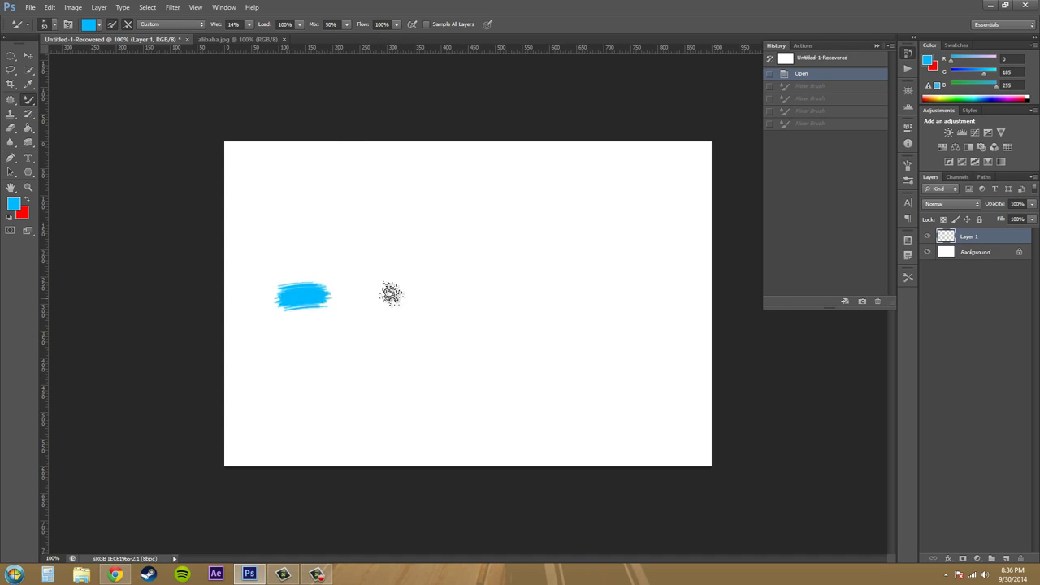
pyautogui.moveTo(391, 293); pyautogui.dragTo(665, 315)
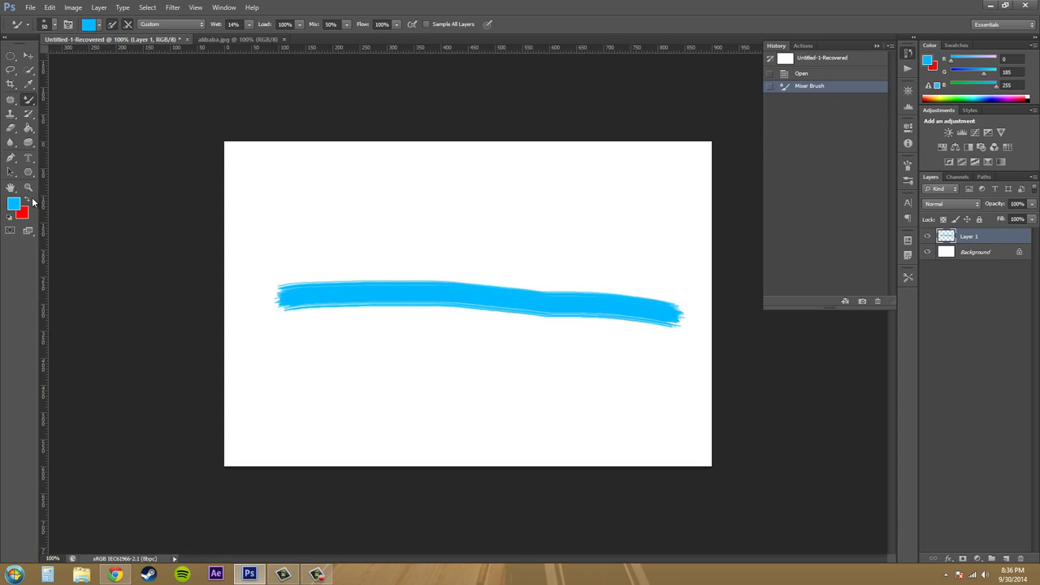
pyautogui.click(29, 200)
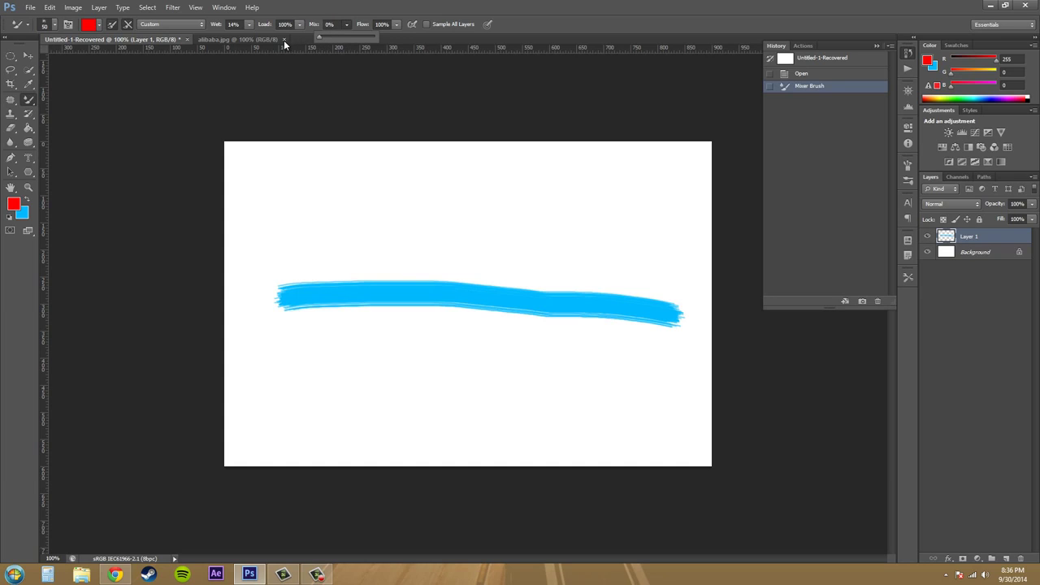
pyautogui.moveTo(359, 199); pyautogui.dragTo(353, 379)
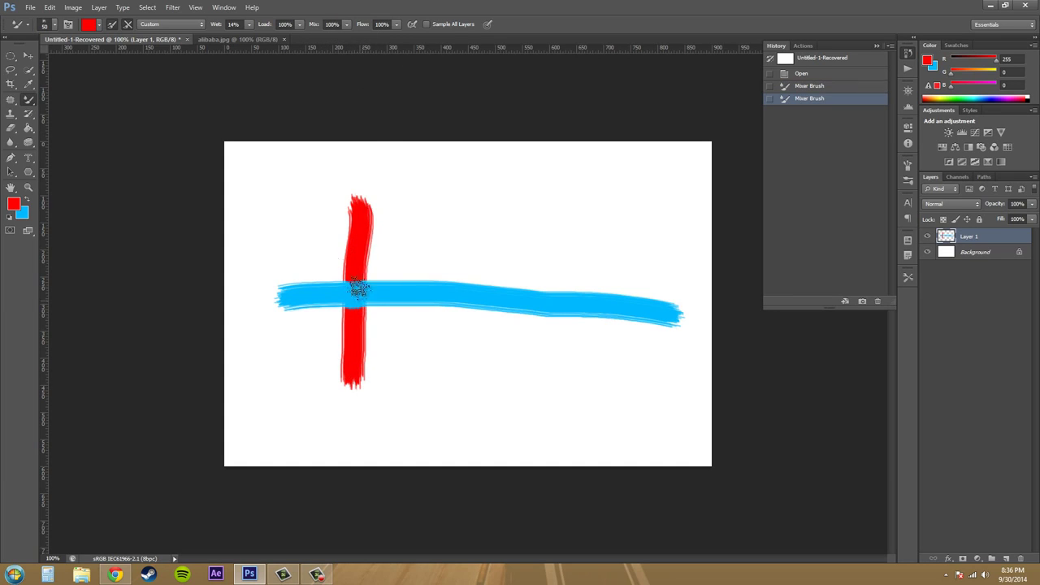
# Paint two more vertical red strokes across the blue stroke, the middle one at 50% Mix and the right one at 0% Mix
pyautogui.click(398, 24)
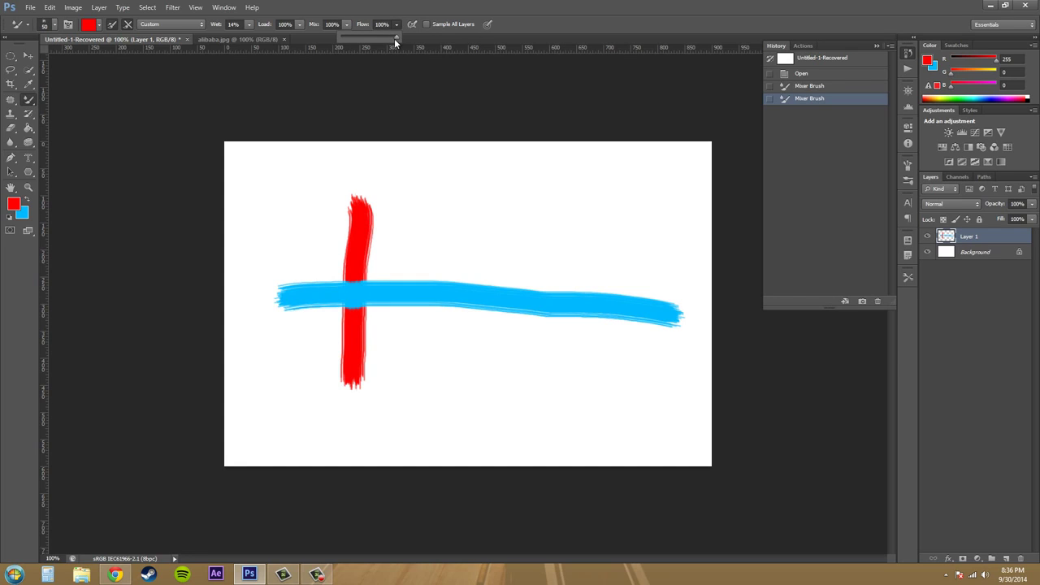
pyautogui.click(346, 25)
pyautogui.moveTo(458, 195); pyautogui.dragTo(455, 388)
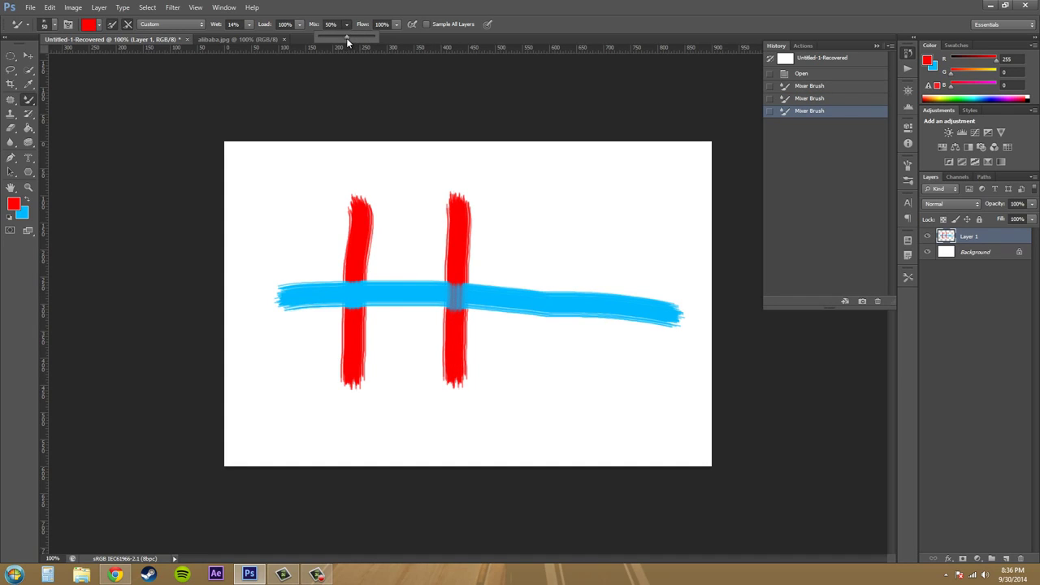
pyautogui.moveTo(346, 38); pyautogui.dragTo(280, 47)
pyautogui.moveTo(564, 210); pyautogui.dragTo(560, 418)
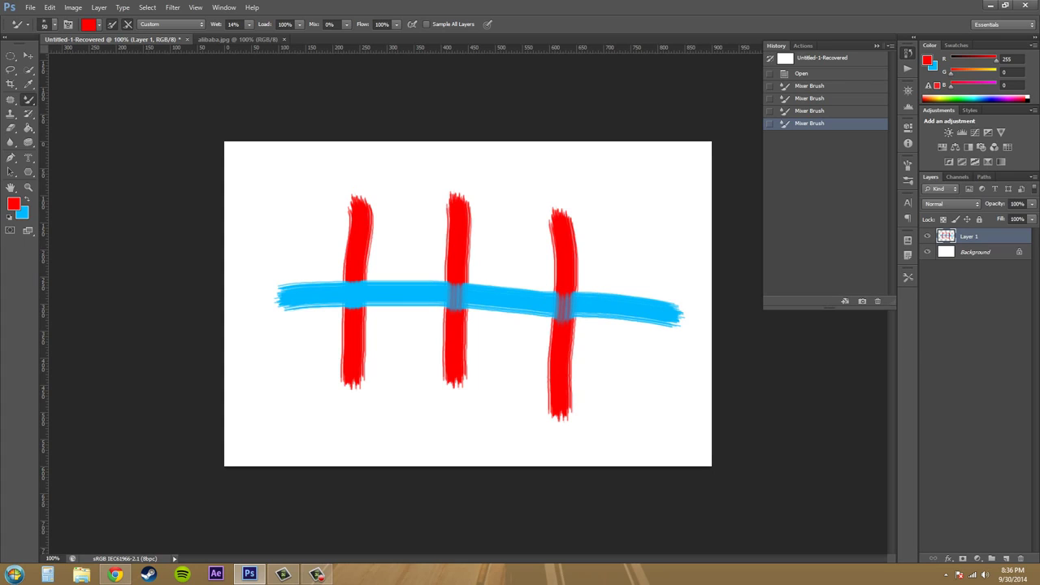
# Set Flow to 100% and paint a horizontal red stroke along the upper canvas, above the vertical strokes
pyautogui.press('F9')
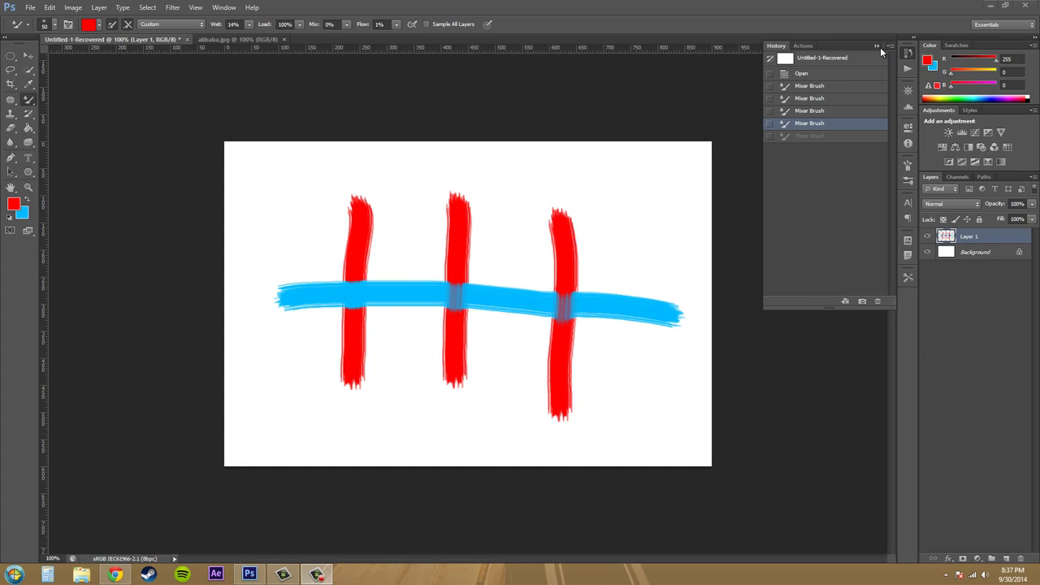
pyautogui.click(879, 46)
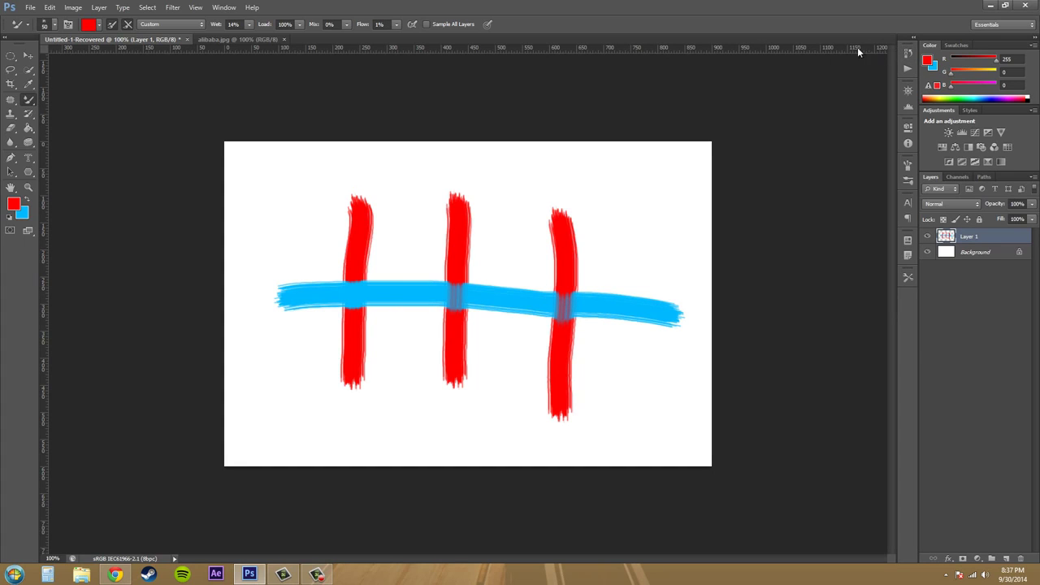
pyautogui.click(398, 25)
pyautogui.moveTo(399, 38)
pyautogui.mouseDown()
pyautogui.moveTo(465, 45)
pyautogui.moveTo(397, 42)
pyautogui.mouseUp()
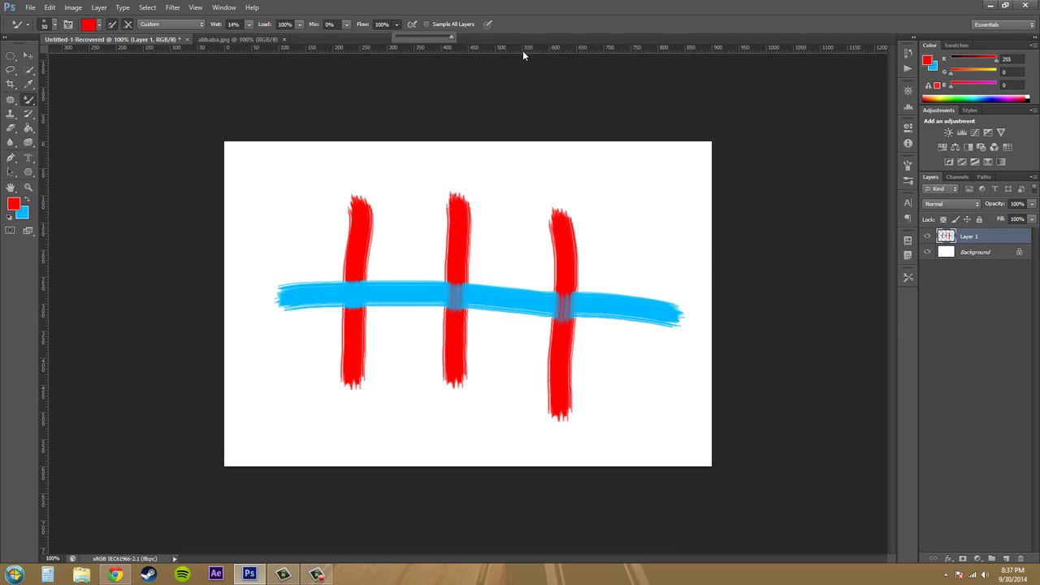
pyautogui.moveTo(304, 174); pyautogui.dragTo(648, 197)
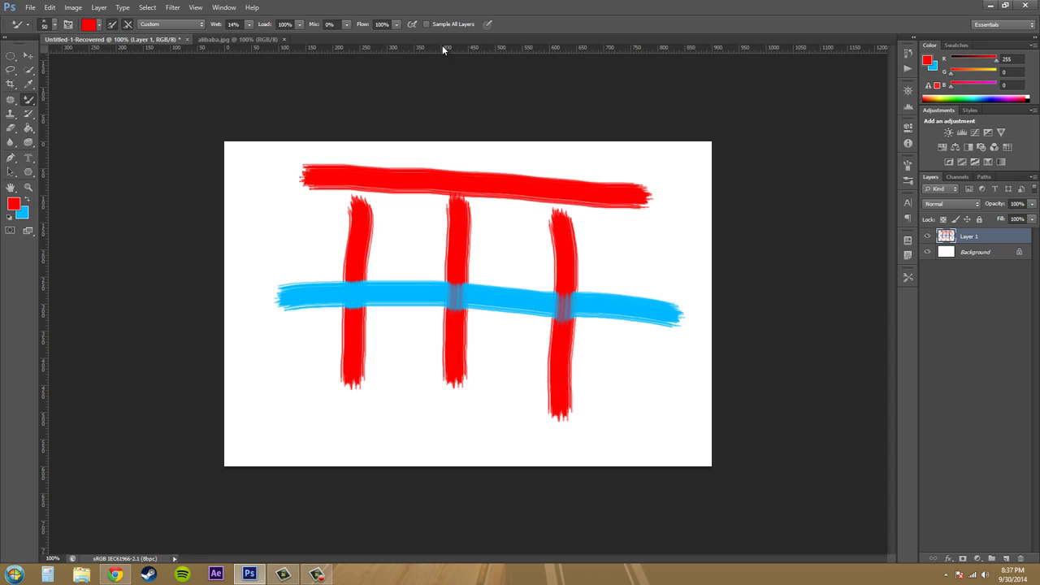
# Paint two horizontal red strokes along the lower canvas, the first at 1% Flow and the second just above it at 53% Flow
pyautogui.click(398, 25)
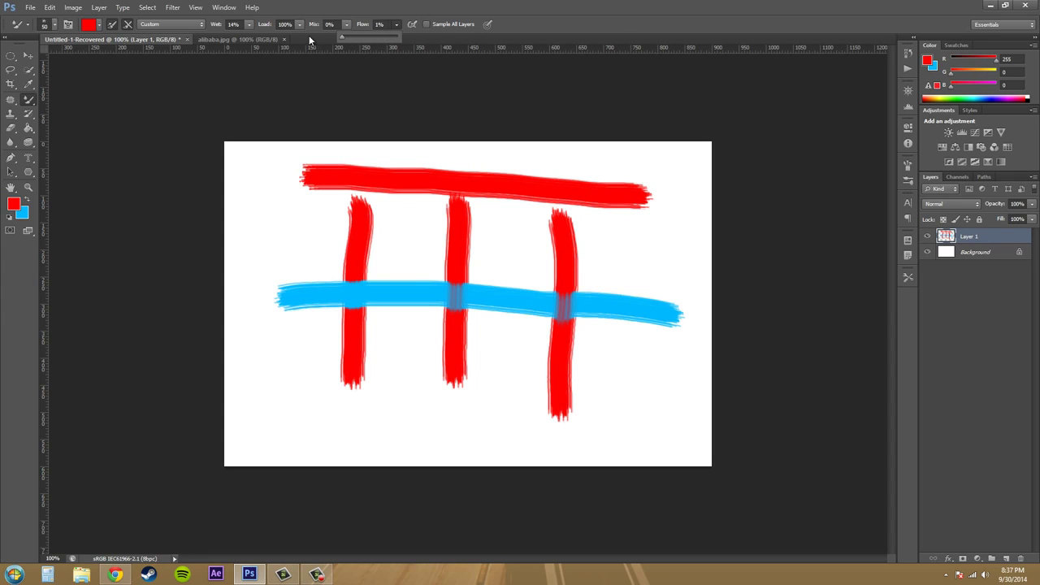
pyautogui.moveTo(320, 424)
pyautogui.mouseDown()
pyautogui.moveTo(546, 444)
pyautogui.moveTo(680, 431)
pyautogui.mouseUp()
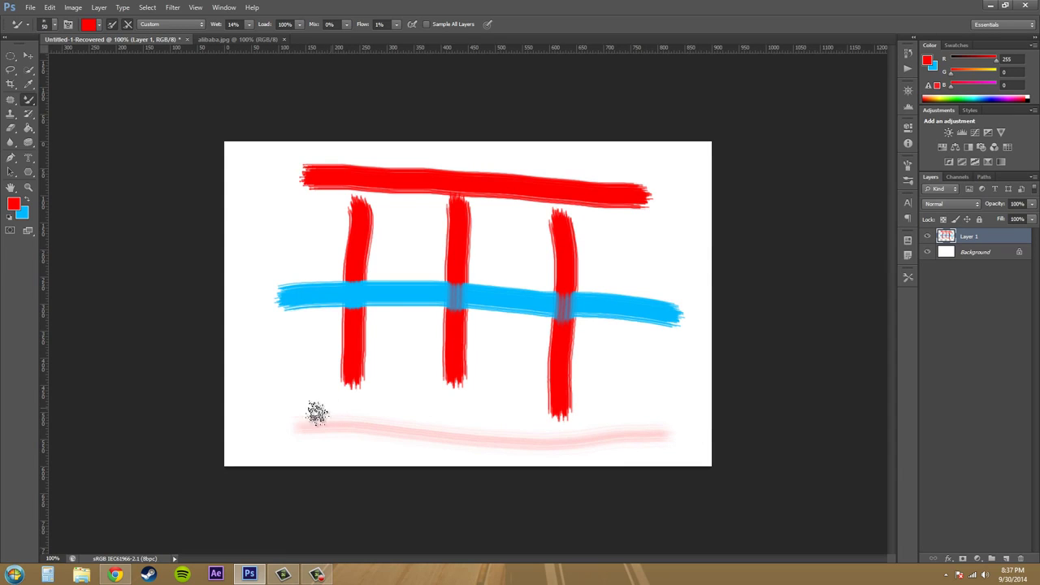
pyautogui.click(397, 25)
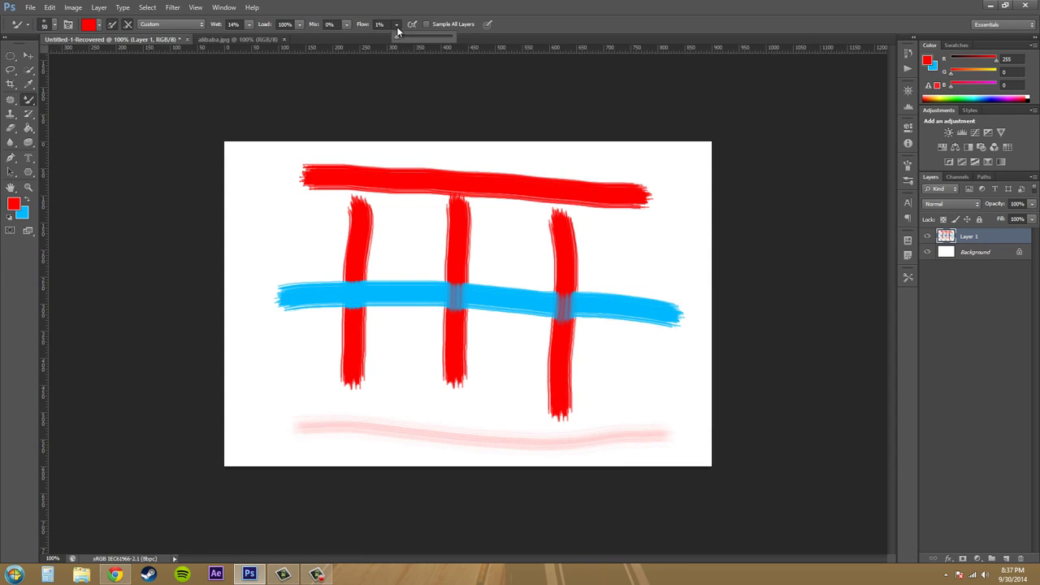
pyautogui.moveTo(421, 41); pyautogui.dragTo(425, 42)
pyautogui.moveTo(250, 401); pyautogui.dragTo(669, 424)
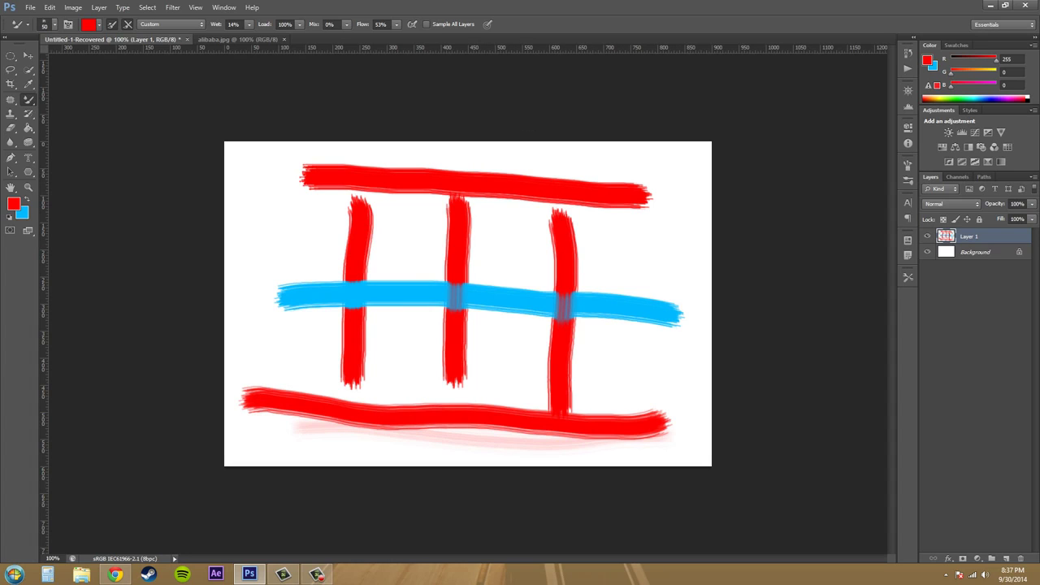
pyautogui.press('F10')
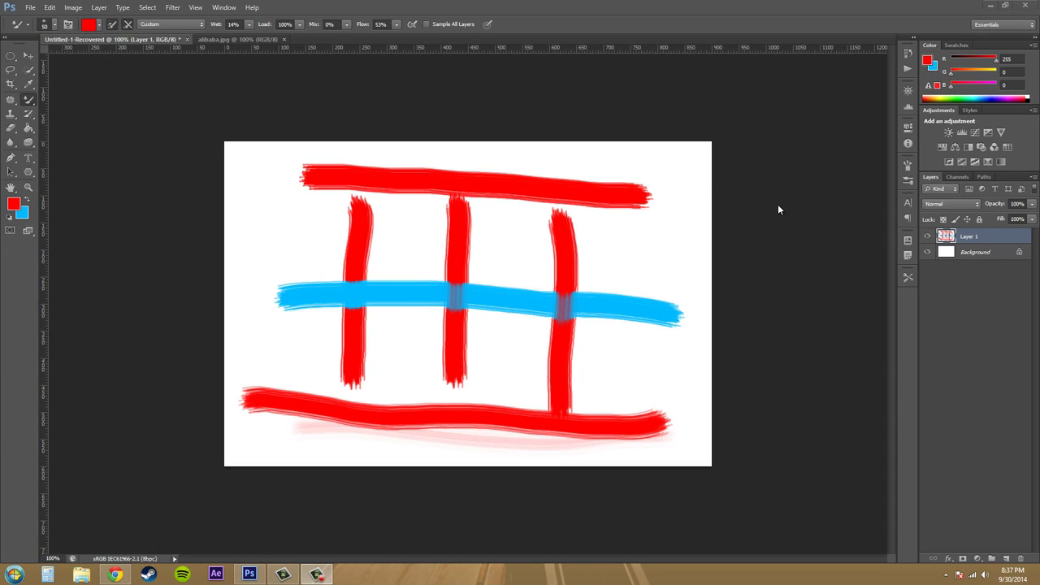
# Switch to the alibaba.jpg document and apply the Very Wet preset to the Mixer Brush
pyautogui.click(230, 40)
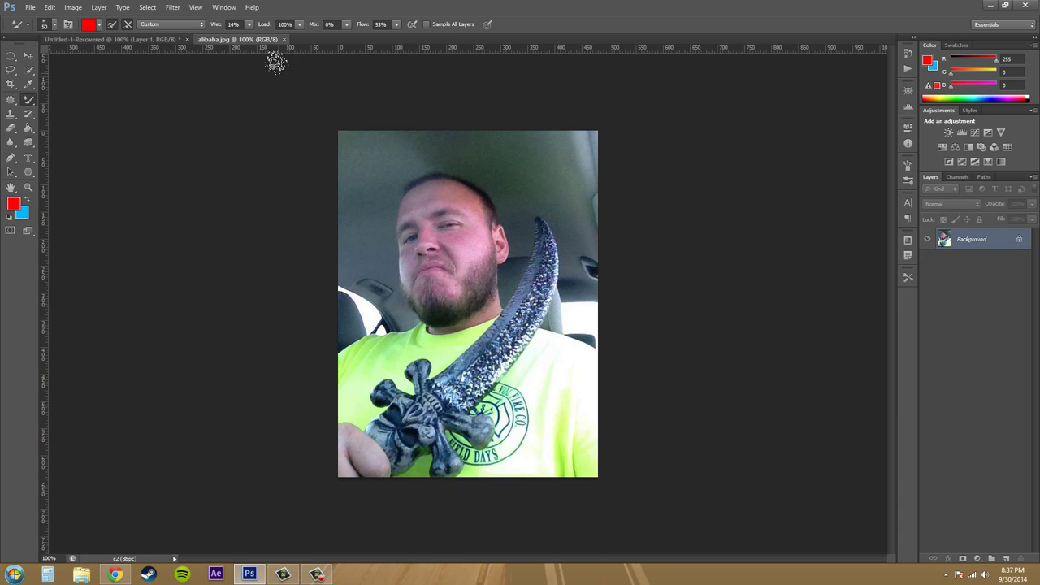
pyautogui.click(347, 26)
pyautogui.moveTo(346, 38); pyautogui.dragTo(416, 48)
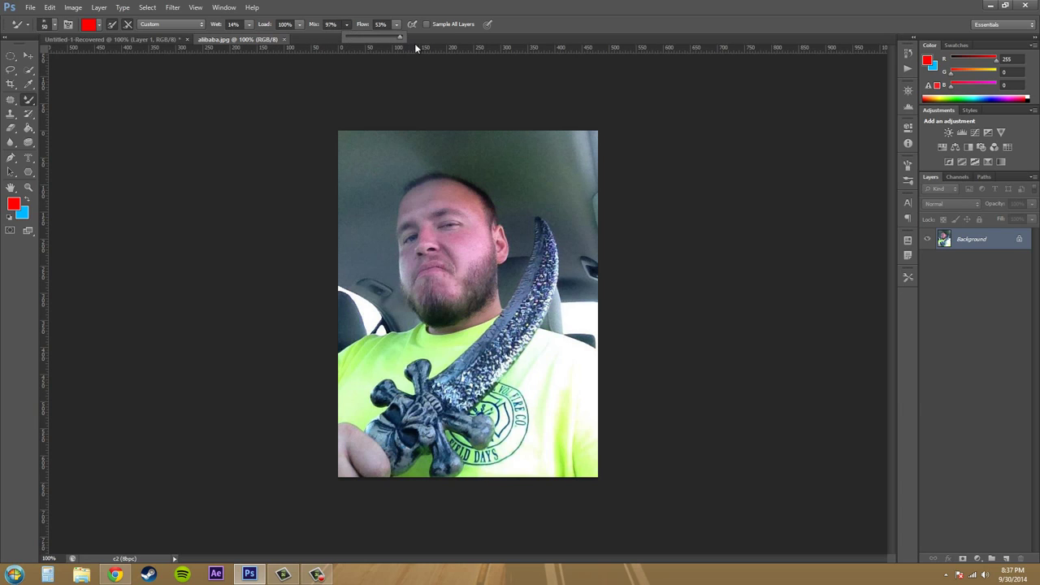
pyautogui.click(179, 25)
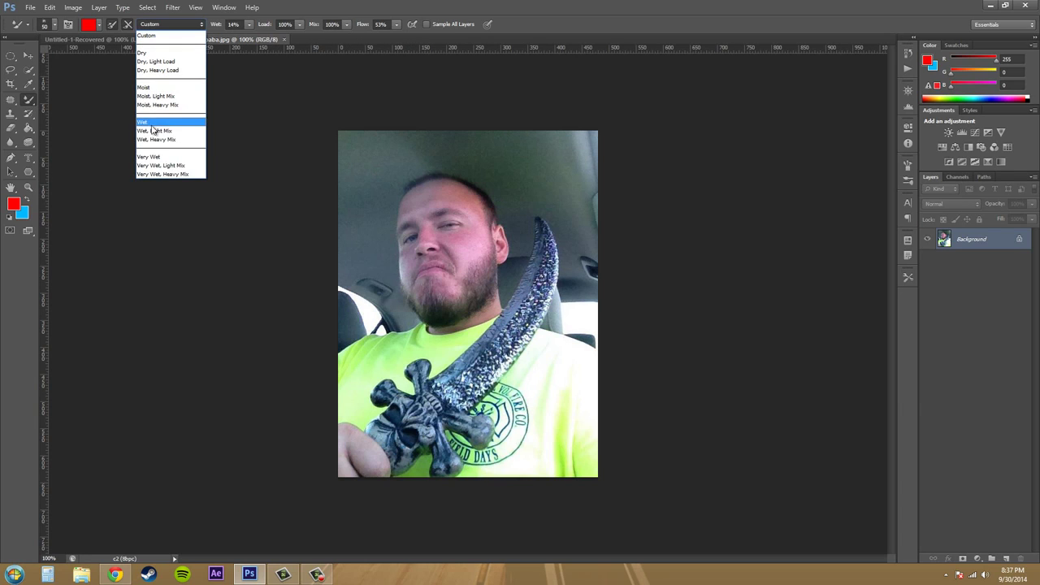
pyautogui.click(151, 157)
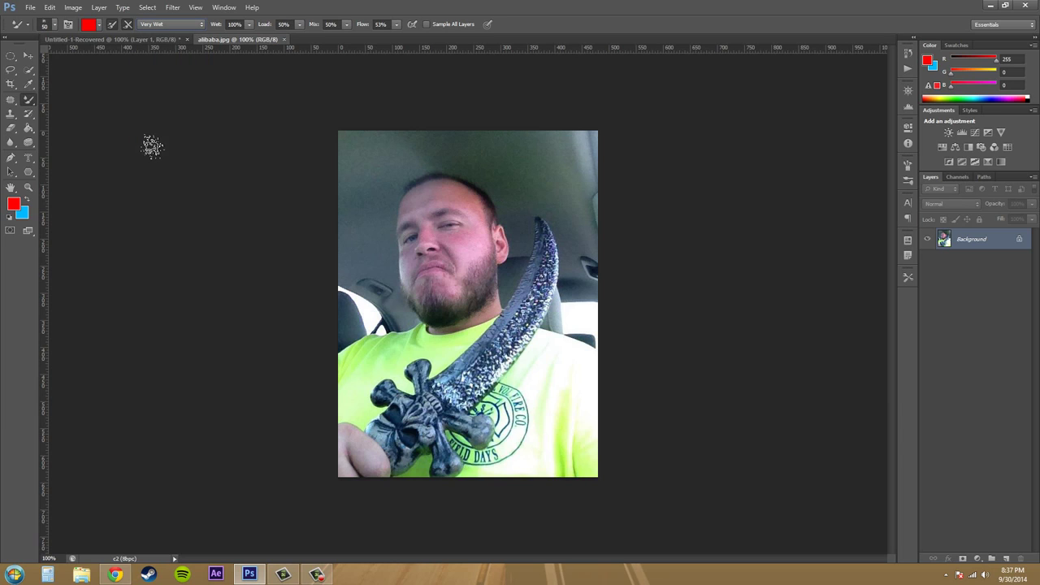
# Paint wet red strokes along the photo's top edge, the shirt's lower right side, both shoulders, and the man's forehead and cheek
pyautogui.moveTo(363, 152)
pyautogui.mouseDown()
pyautogui.moveTo(459, 140)
pyautogui.moveTo(604, 143)
pyautogui.moveTo(440, 137)
pyautogui.mouseUp()
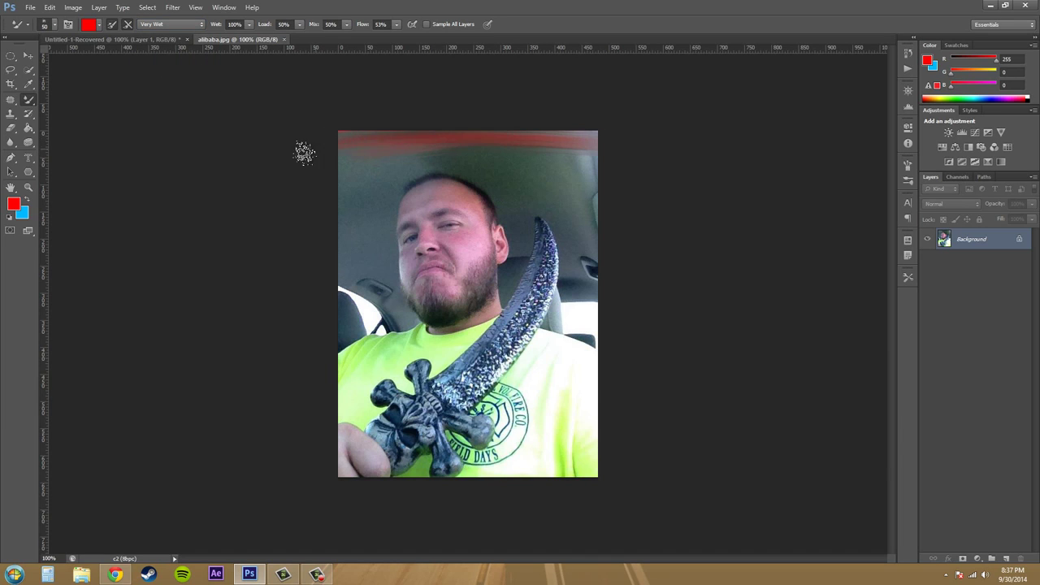
pyautogui.moveTo(591, 445)
pyautogui.mouseDown()
pyautogui.moveTo(598, 406)
pyautogui.moveTo(563, 485)
pyautogui.moveTo(594, 446)
pyautogui.moveTo(583, 490)
pyautogui.moveTo(592, 427)
pyautogui.mouseUp()
pyautogui.moveTo(590, 363)
pyautogui.mouseDown()
pyautogui.moveTo(530, 331)
pyautogui.moveTo(598, 352)
pyautogui.mouseUp()
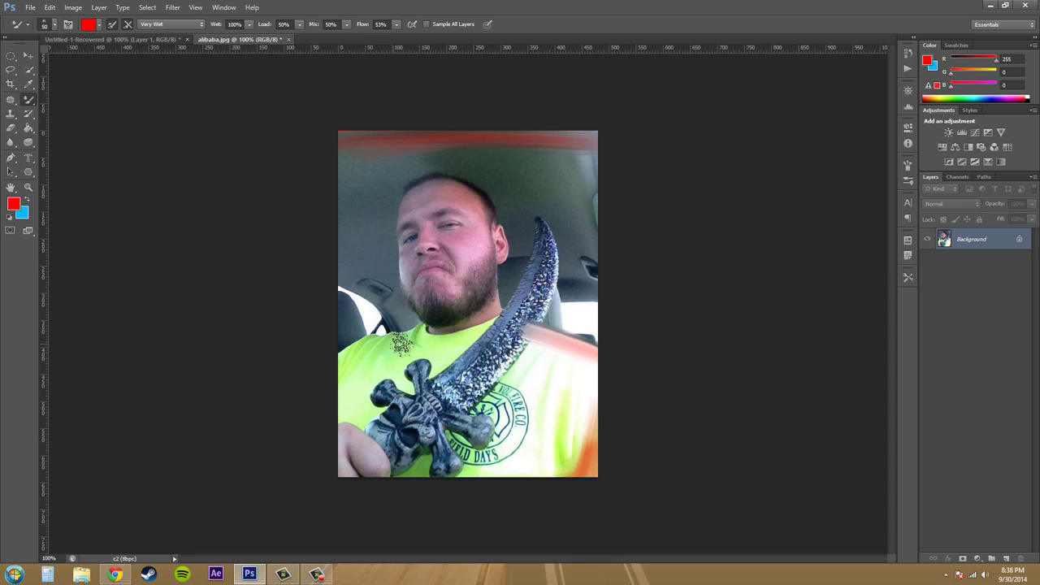
pyautogui.moveTo(328, 365); pyautogui.dragTo(407, 338)
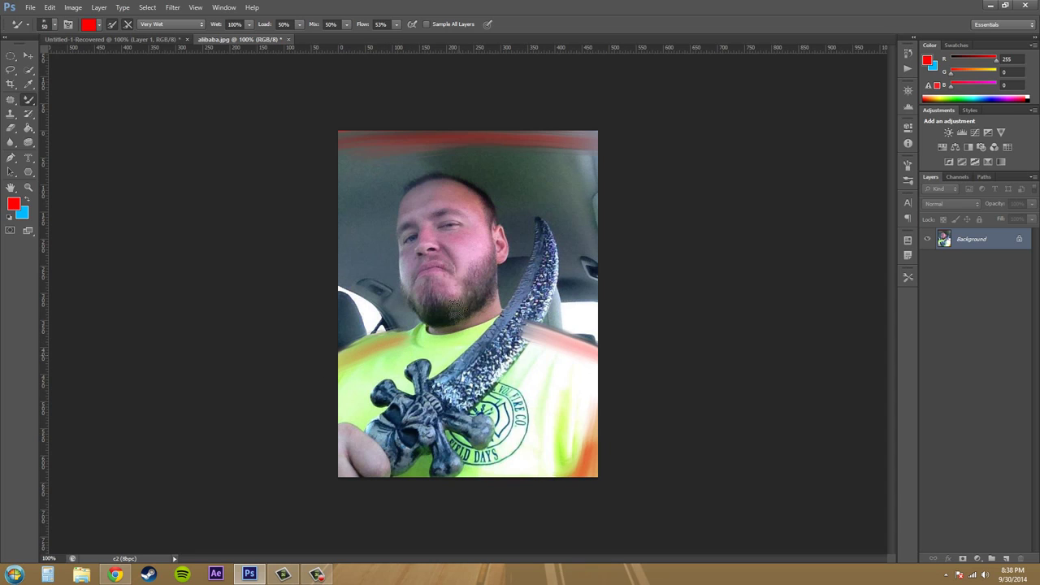
pyautogui.moveTo(474, 238)
pyautogui.mouseDown()
pyautogui.moveTo(457, 241)
pyautogui.moveTo(476, 238)
pyautogui.moveTo(471, 216)
pyautogui.moveTo(446, 197)
pyautogui.moveTo(408, 206)
pyautogui.moveTo(470, 198)
pyautogui.mouseUp()
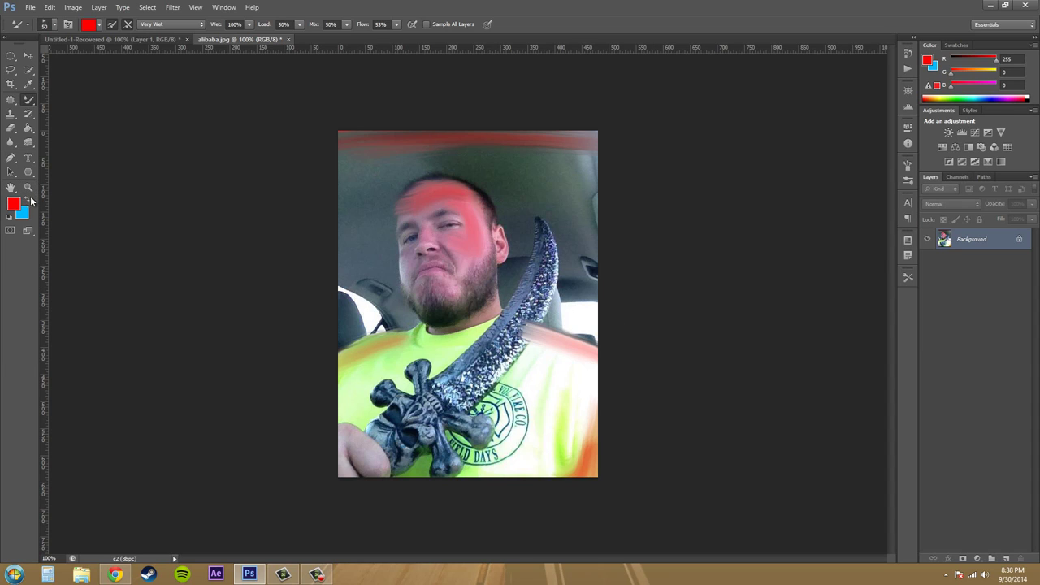
# Swap the foreground and background colours and paint blue over the car ceiling to the left of the man's head
pyautogui.click(28, 200)
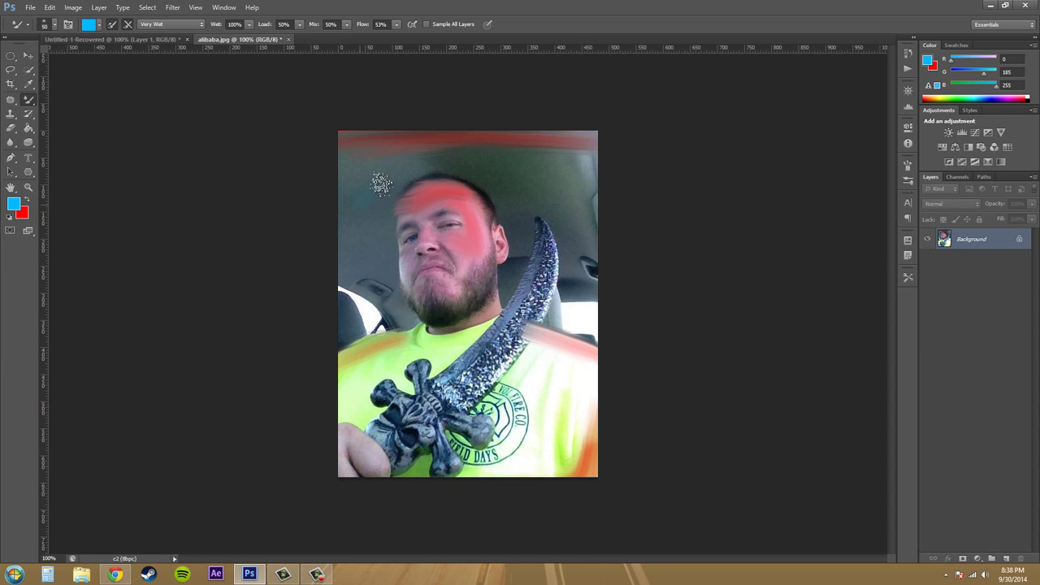
pyautogui.moveTo(358, 196)
pyautogui.mouseDown()
pyautogui.moveTo(345, 224)
pyautogui.moveTo(351, 192)
pyautogui.moveTo(341, 266)
pyautogui.moveTo(360, 207)
pyautogui.moveTo(371, 216)
pyautogui.moveTo(369, 250)
pyautogui.moveTo(364, 205)
pyautogui.moveTo(348, 178)
pyautogui.moveTo(406, 169)
pyautogui.moveTo(334, 163)
pyautogui.moveTo(417, 166)
pyautogui.moveTo(328, 162)
pyautogui.moveTo(398, 185)
pyautogui.moveTo(371, 214)
pyautogui.moveTo(377, 242)
pyautogui.moveTo(384, 202)
pyautogui.moveTo(378, 259)
pyautogui.moveTo(379, 237)
pyautogui.moveTo(392, 278)
pyautogui.moveTo(352, 260)
pyautogui.moveTo(331, 265)
pyautogui.moveTo(376, 273)
pyautogui.moveTo(375, 189)
pyautogui.mouseUp()
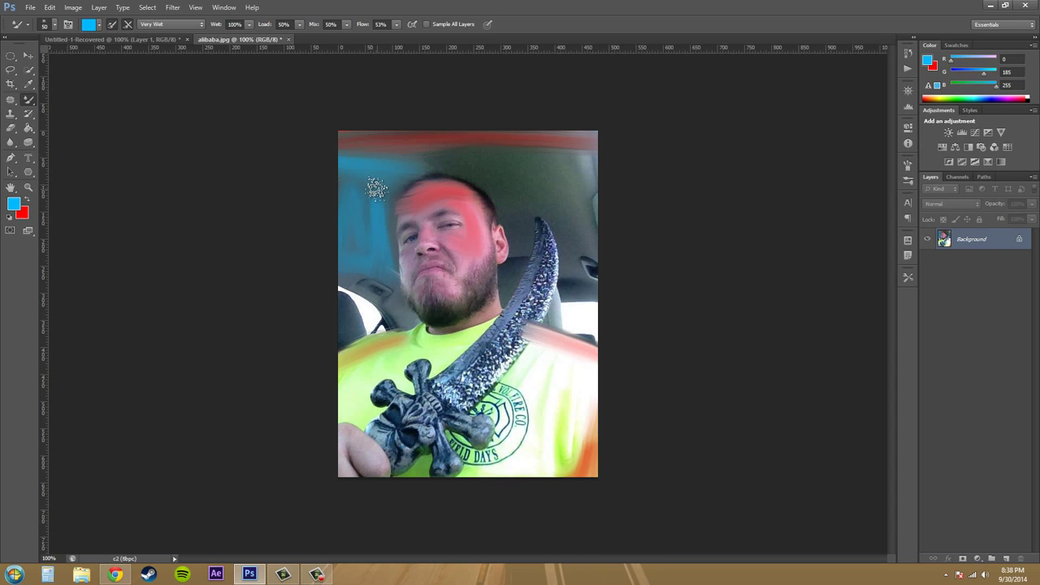